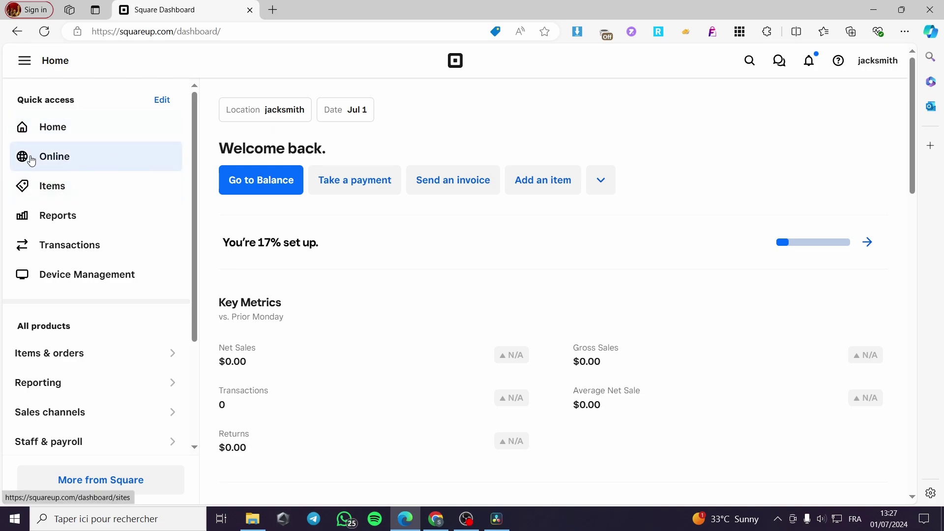
Open the Online section and compare its page versions for Restaurants, Retail and More
click(62, 165)
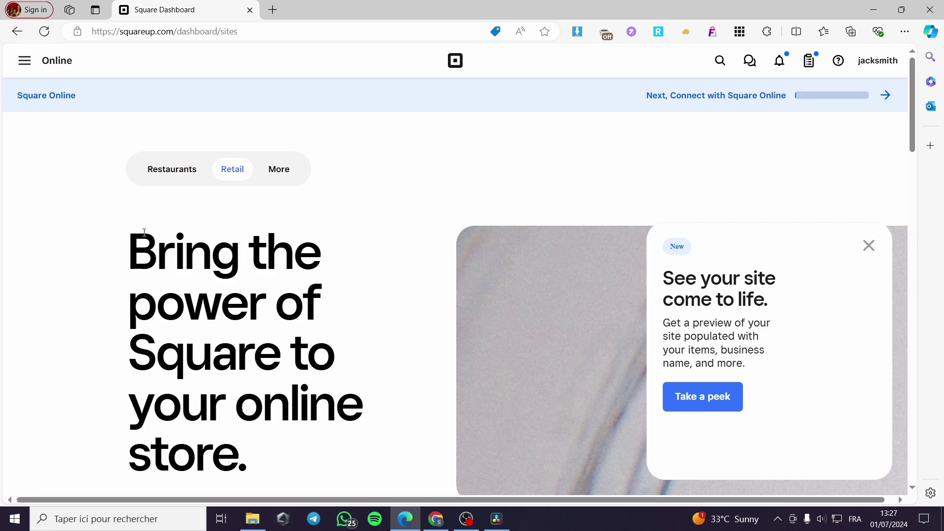
click(171, 175)
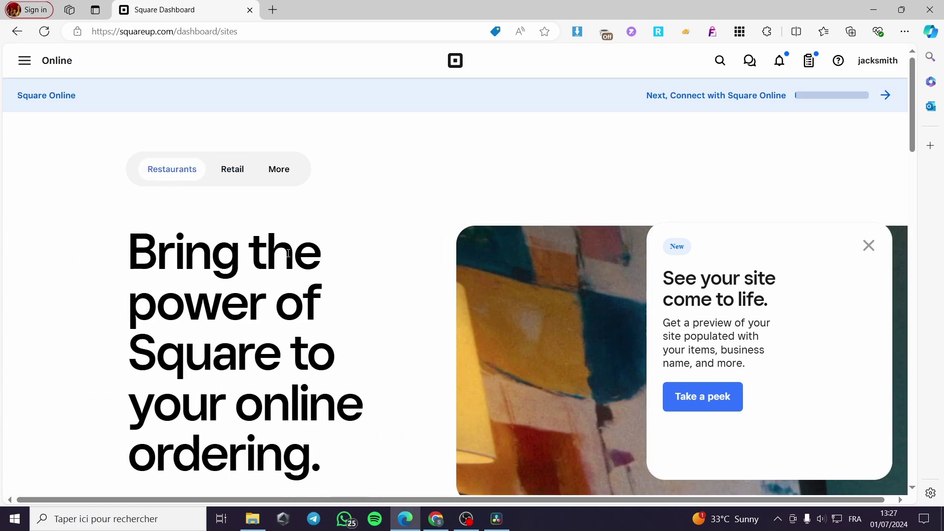
click(242, 176)
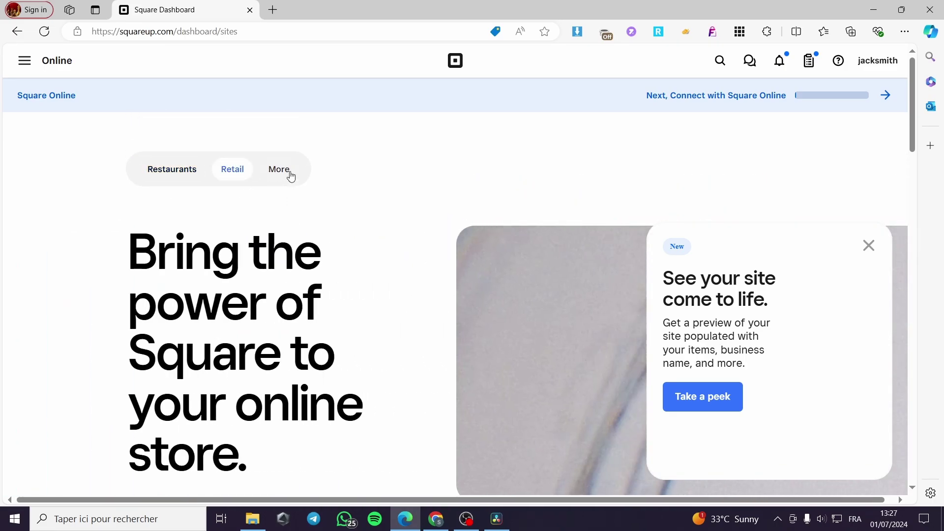
click(286, 171)
click(190, 172)
scroll(535, 207, down, 2)
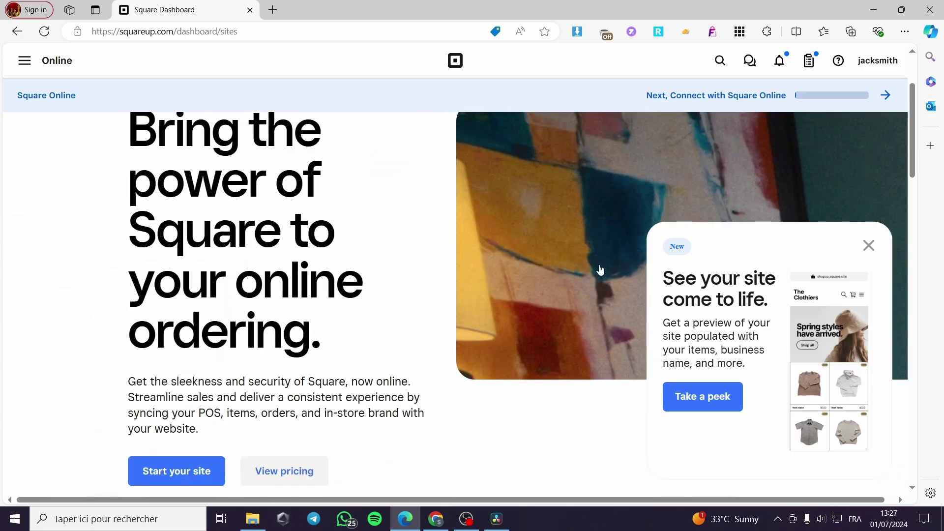
scroll(191, 239, up, 2)
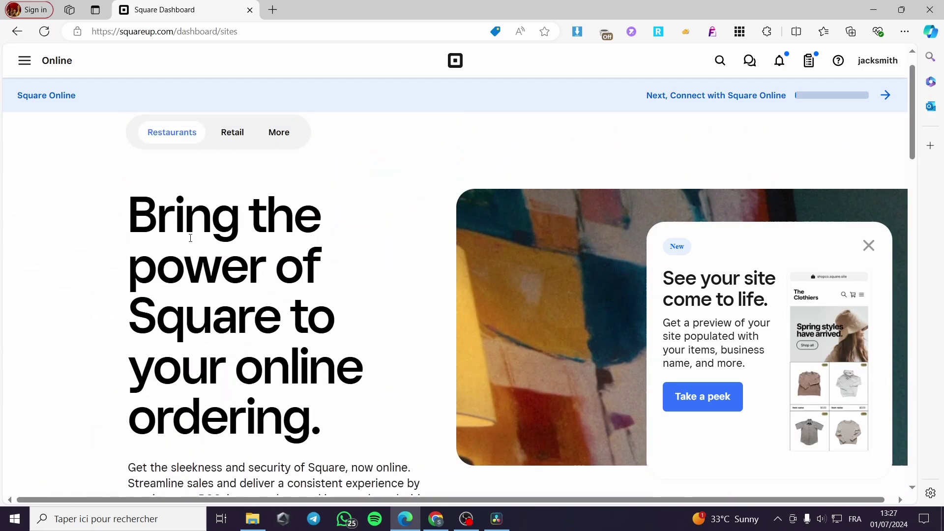
click(232, 169)
scroll(338, 254, down, 4)
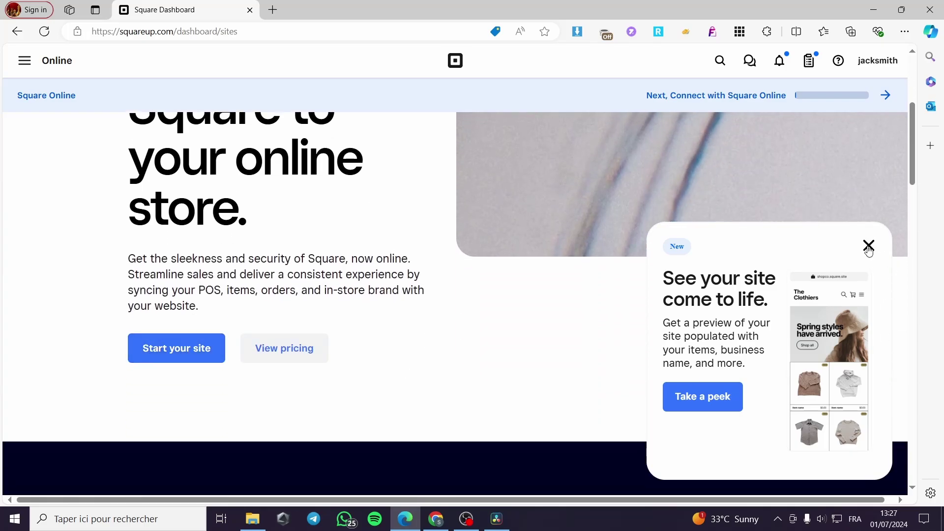
Dismiss the site preview pop-up and look through the More version of the Square Online page
click(869, 246)
scroll(289, 347, up, 5)
click(278, 170)
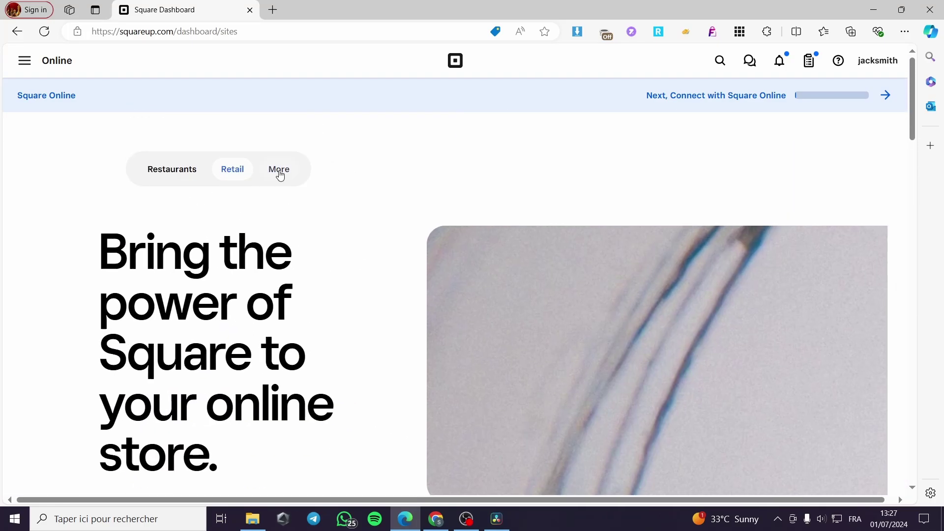
scroll(368, 335, down, 5)
scroll(369, 327, up, 6)
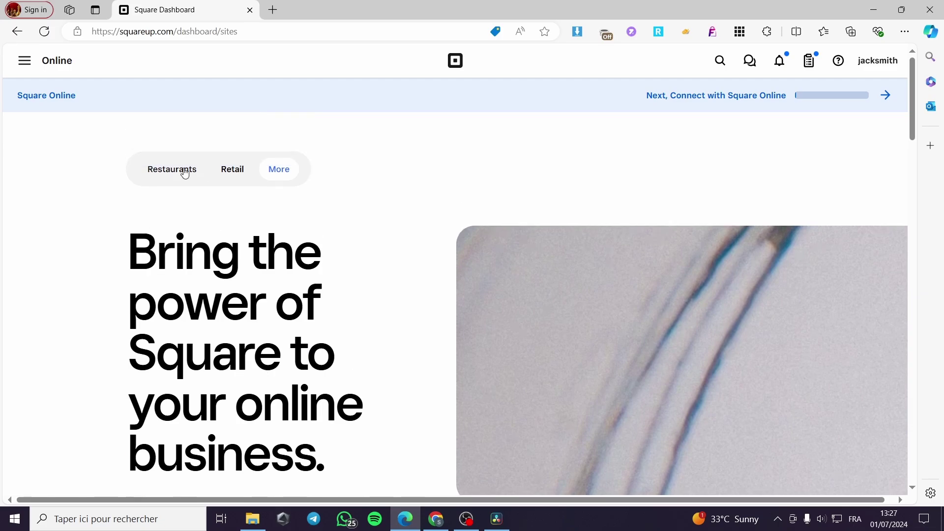
Choose the Retail version of the Square Online page and start the site setup
click(182, 169)
click(233, 169)
scroll(400, 280, down, 3)
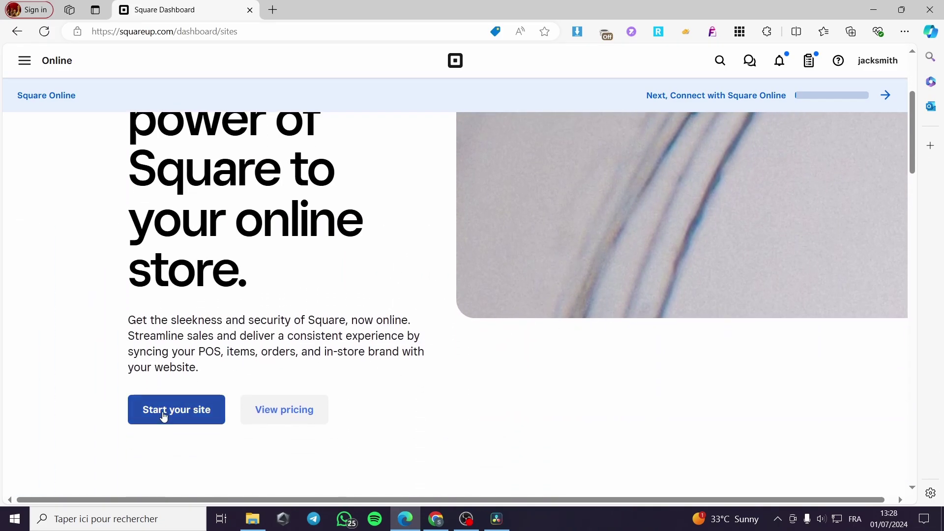
click(178, 415)
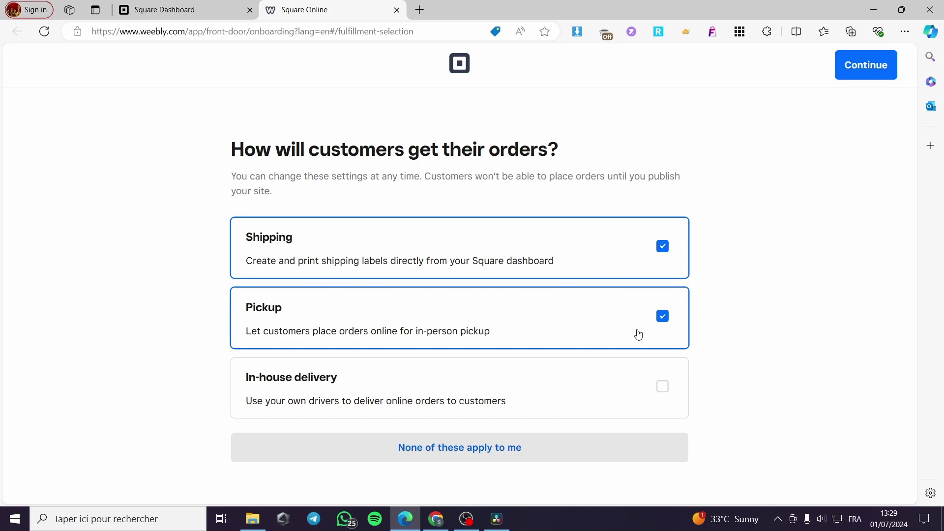
Deselect Pickup so that only Shipping is offered for customer orders, and continue the onboarding
click(665, 320)
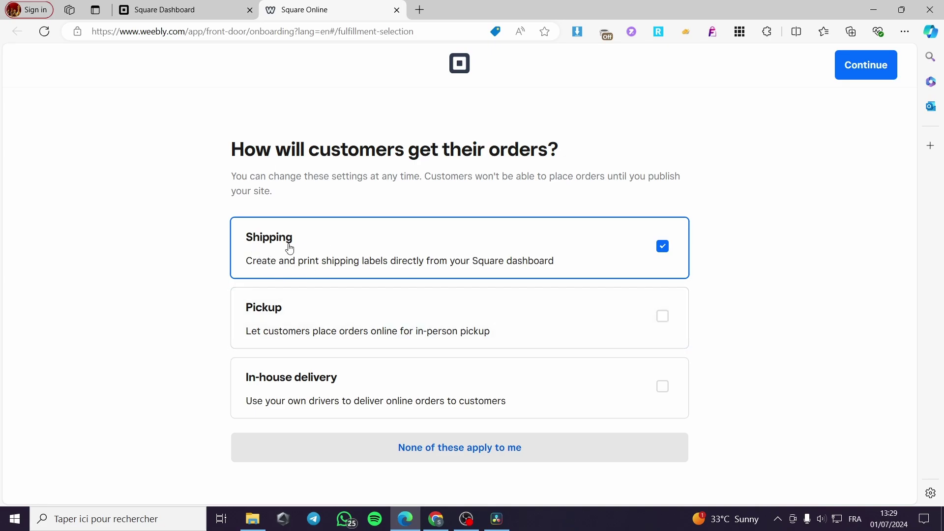
click(878, 74)
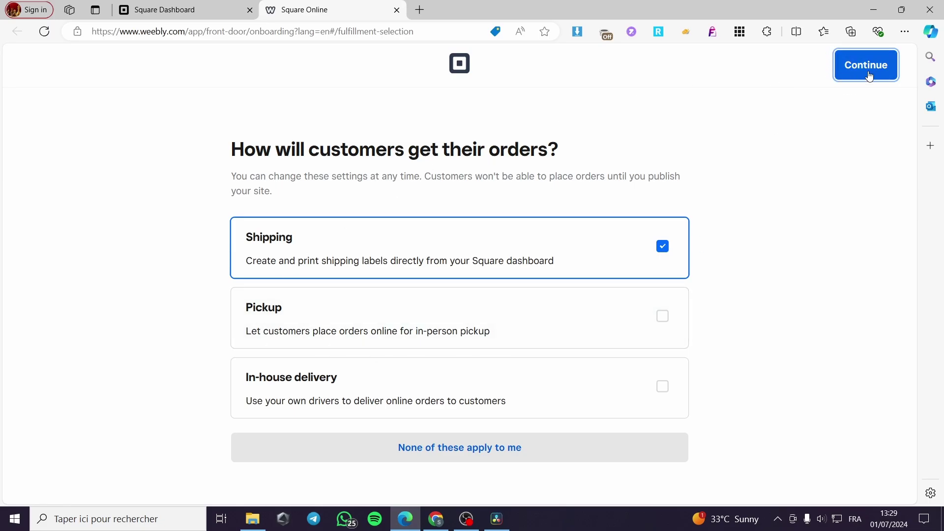
click(869, 75)
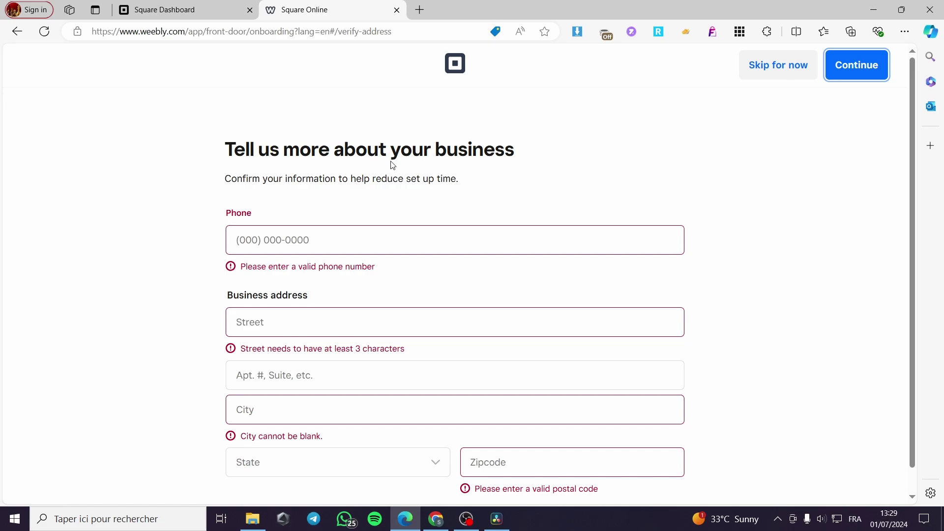
Try to submit the business details with a phone number and a suggested street address
click(307, 238)
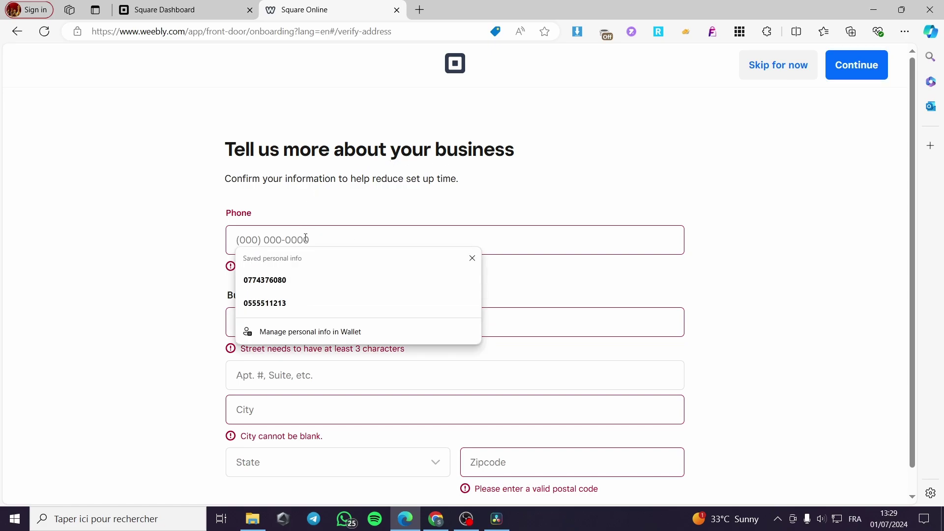
text(5555)
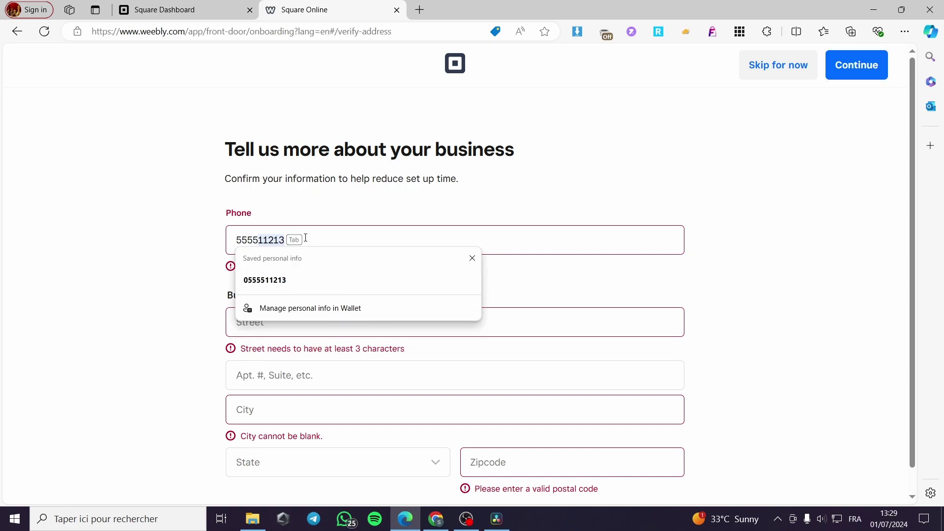
text(55555)
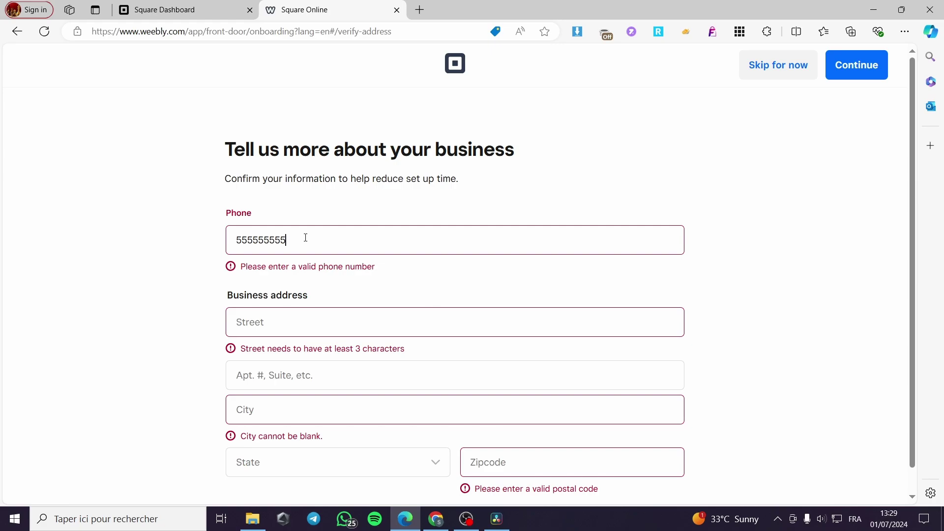
scroll(295, 344, down, 1)
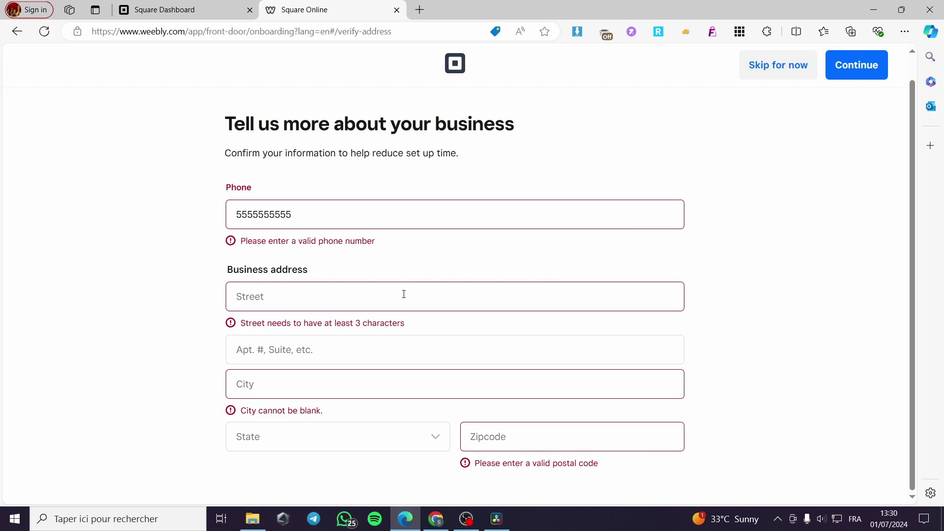
text(13 str)
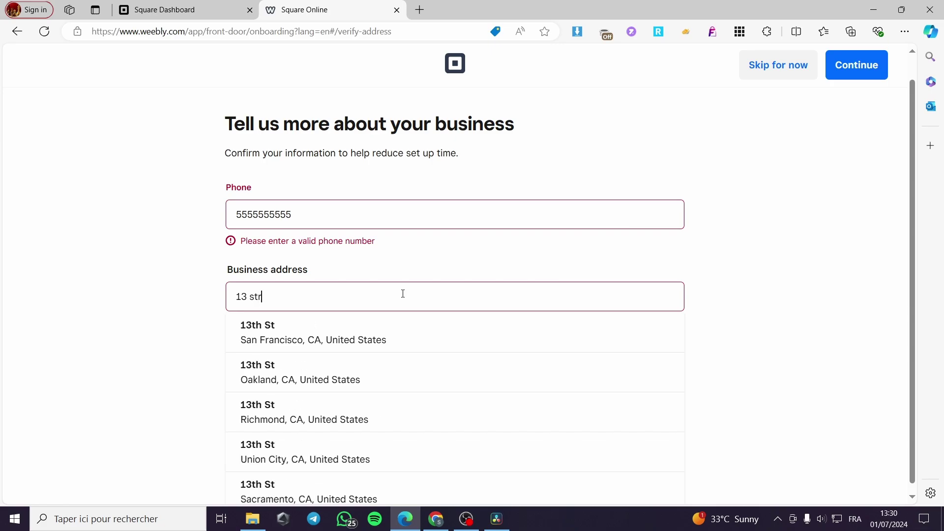
click(433, 341)
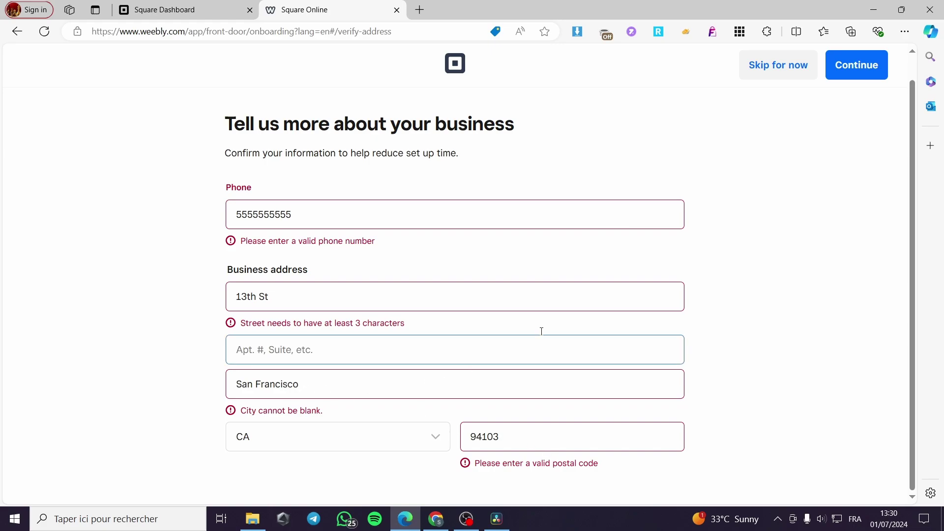
click(858, 69)
Edit and resubmit the business phone number, and skip the business details for now
click(321, 242)
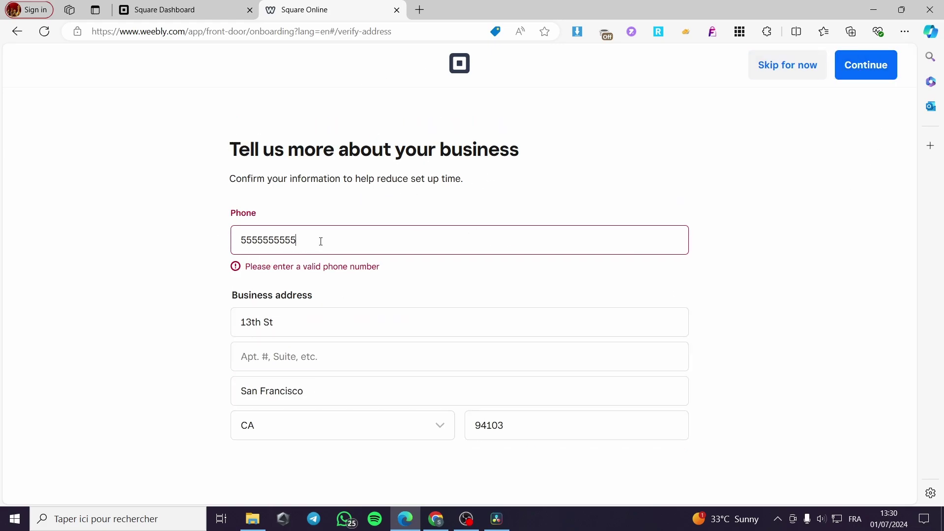
click(858, 64)
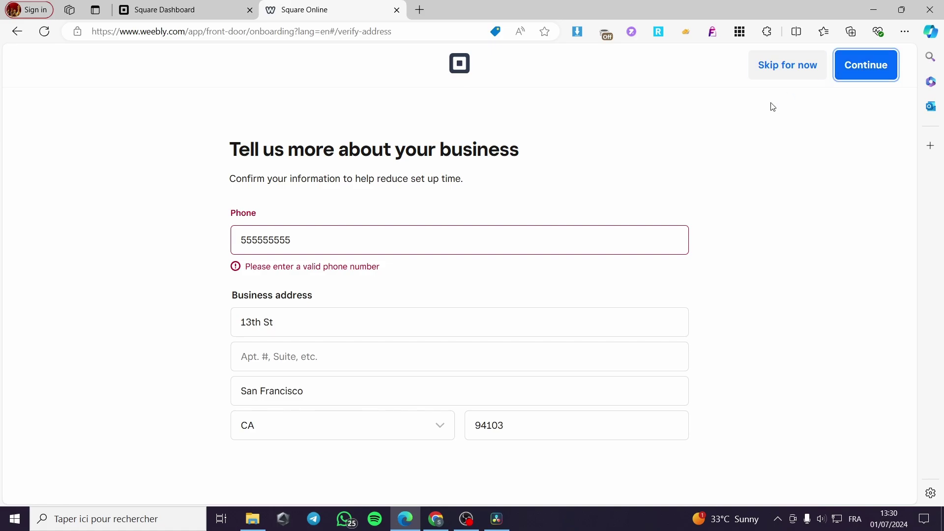
click(776, 79)
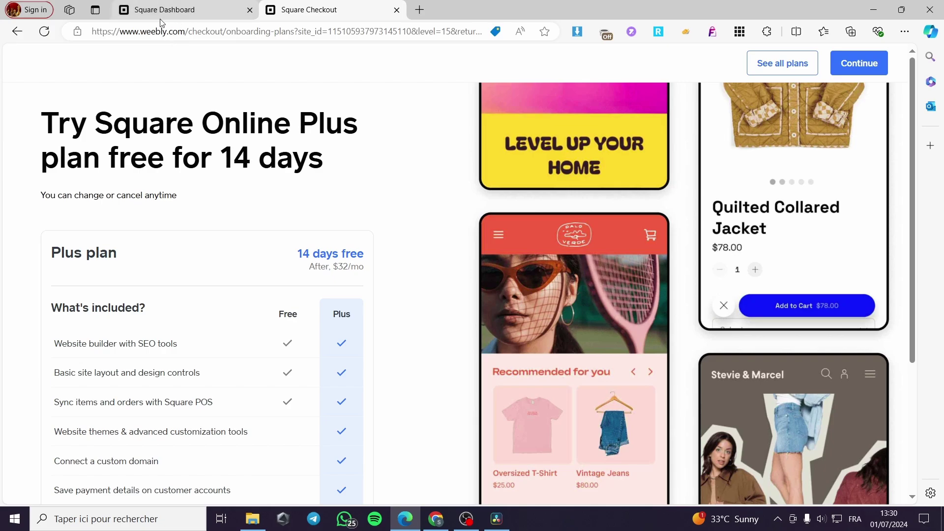
Examine the list of features included in the Free and Plus plans
scroll(308, 225, down, 3)
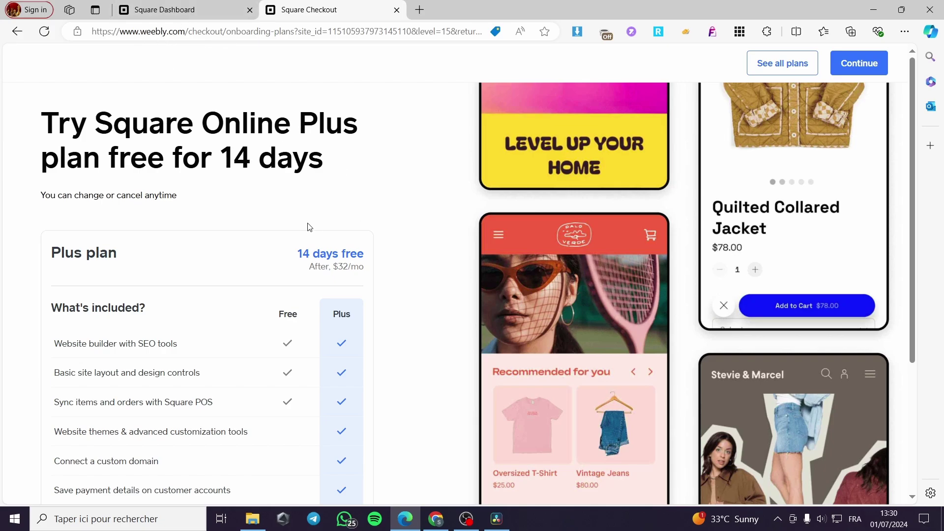
scroll(308, 222, up, 2)
scroll(310, 219, down, 4)
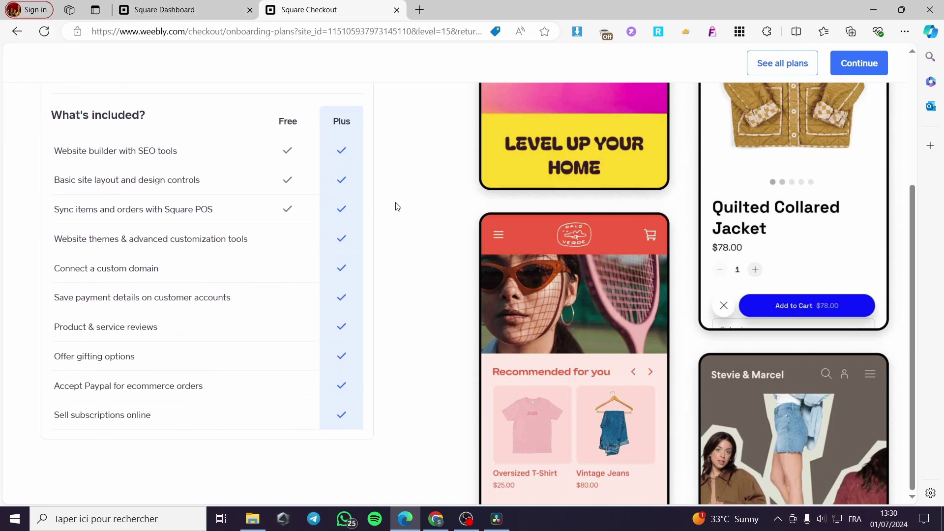
scroll(291, 172, up, 3)
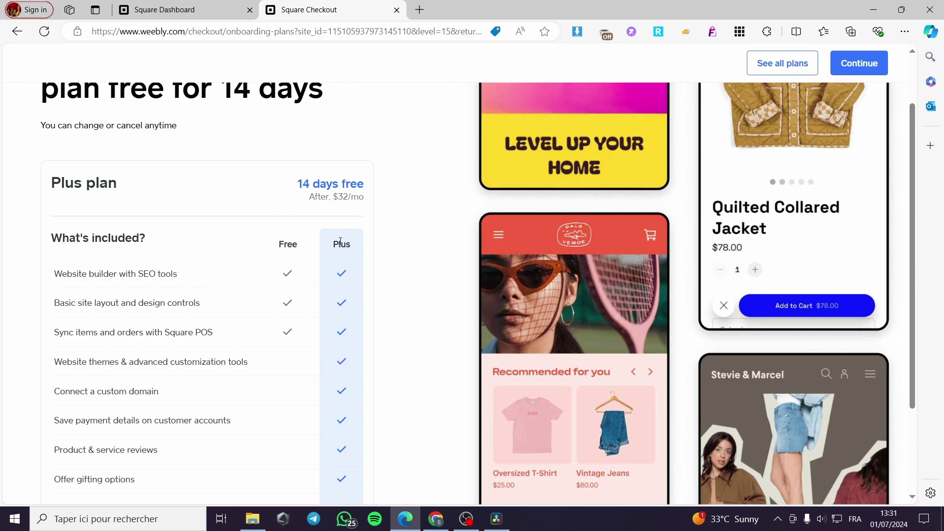
scroll(348, 243, down, 2)
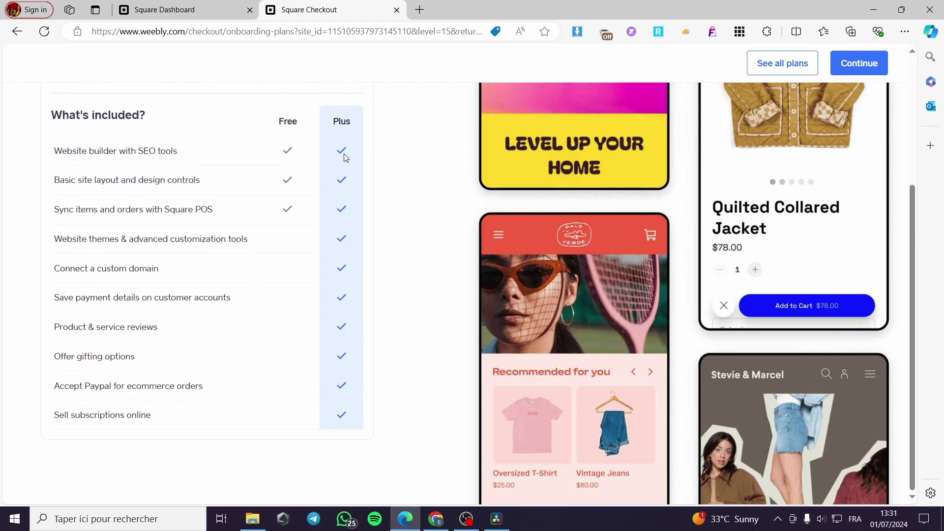
scroll(345, 157, up, 3)
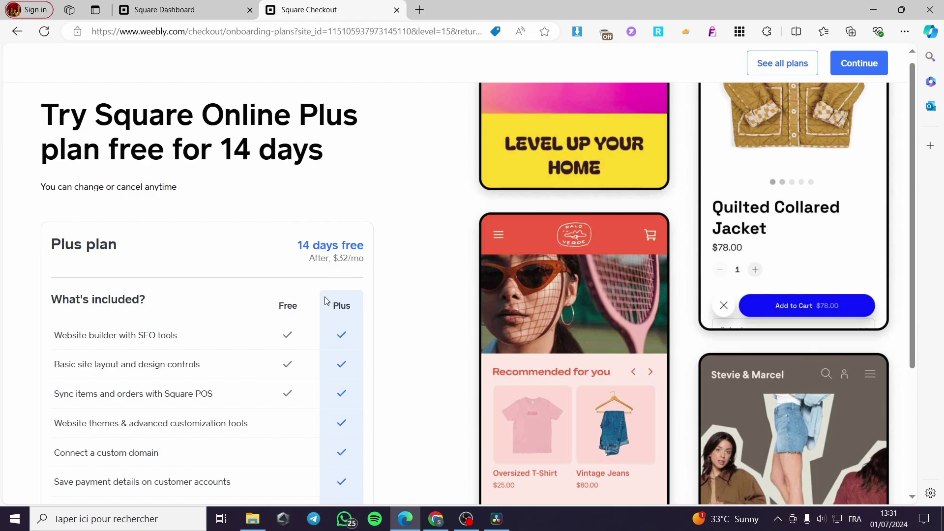
scroll(272, 321, down, 3)
scroll(364, 317, up, 3)
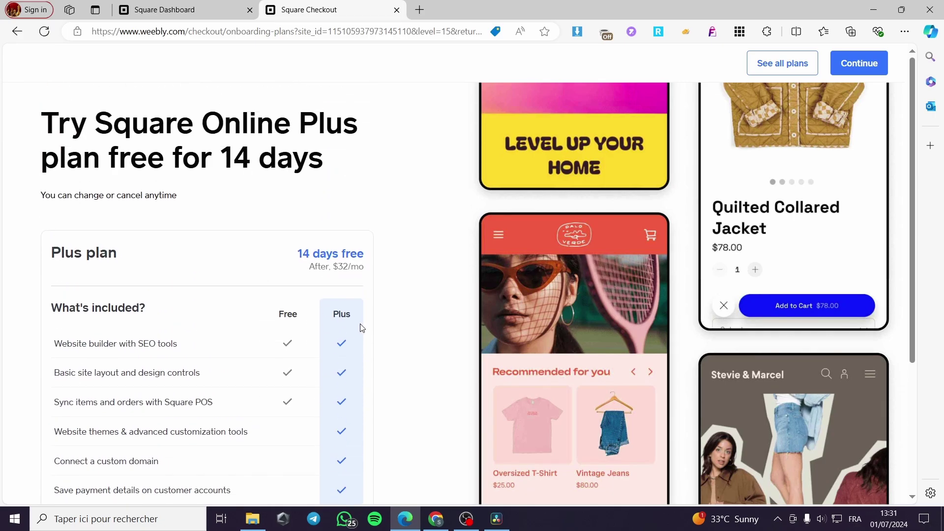
Continue with the Square Online Plus plan and try to start its 14-day free trial
click(858, 63)
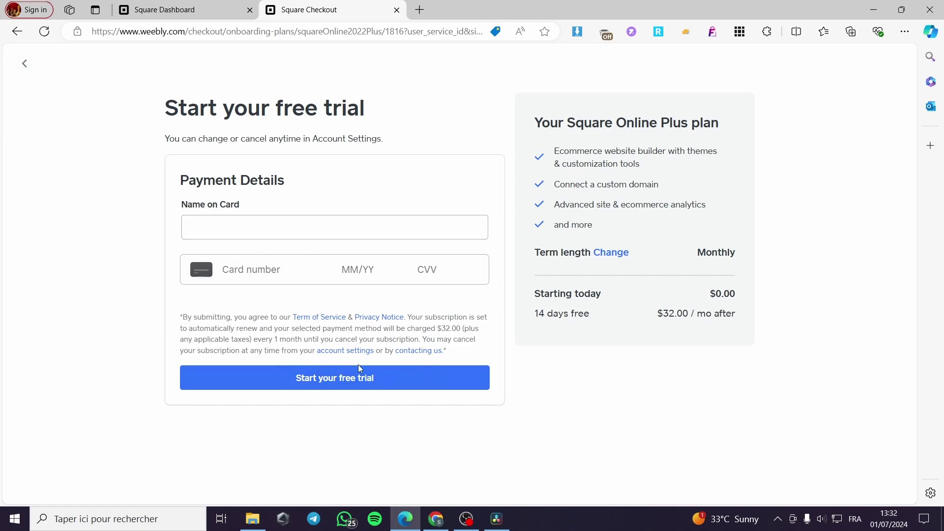
click(482, 380)
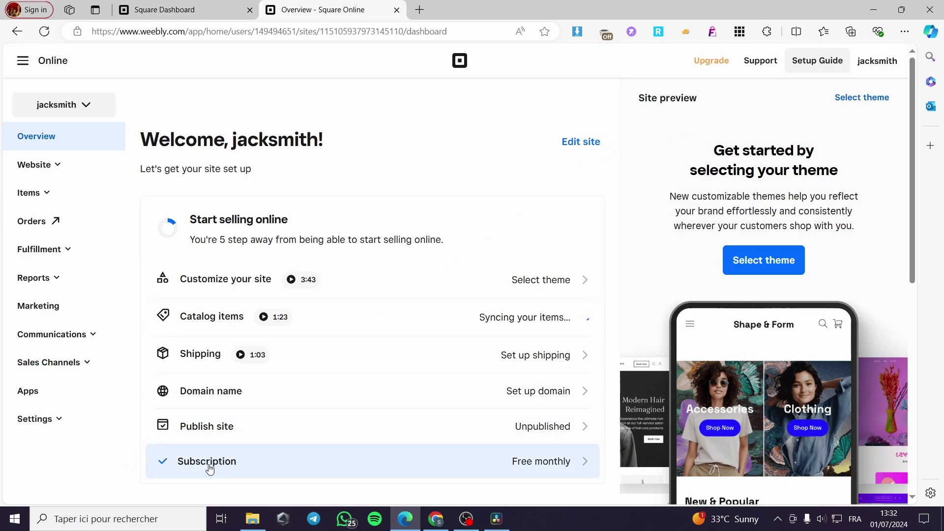
View the available subscription plans from the site setup list and close the upgrade page
click(471, 453)
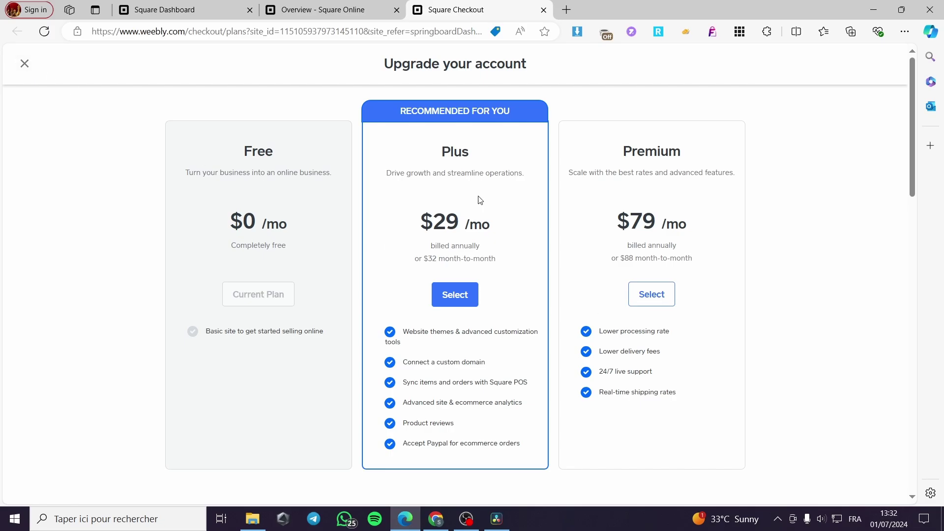
click(25, 63)
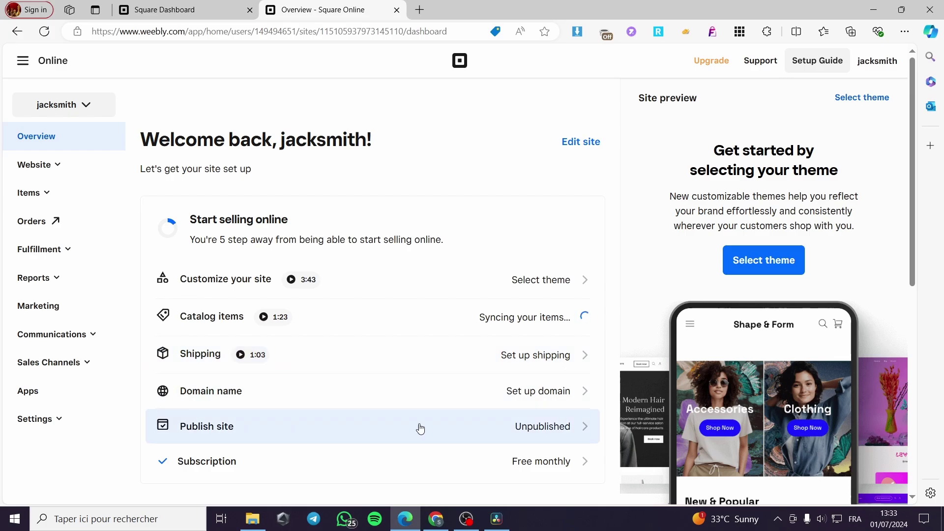
Open the theme selection for customizing the site and view the available theme categories
click(201, 287)
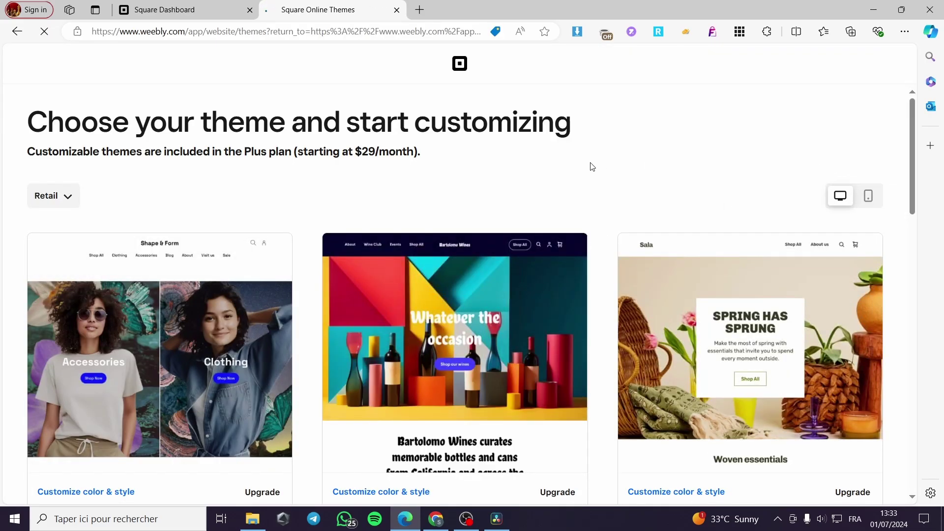
click(51, 199)
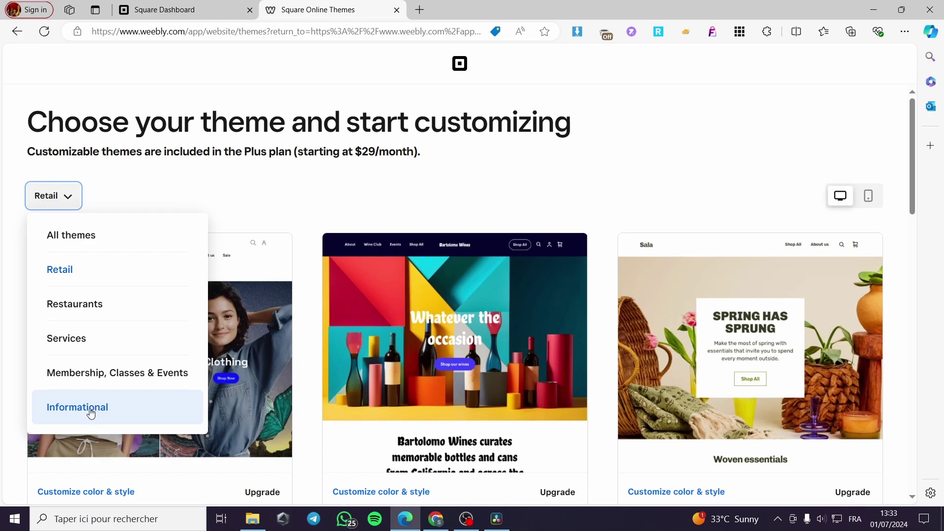
click(548, 160)
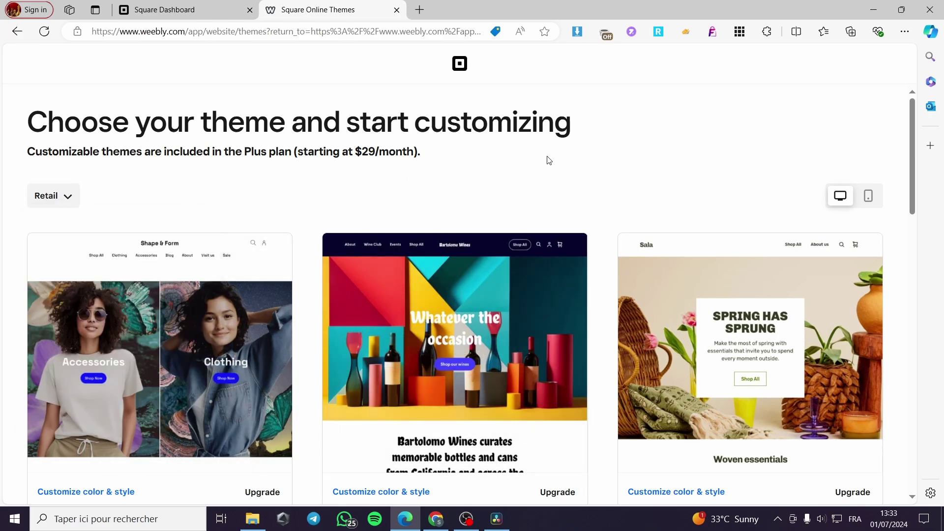
Browse the retail themes and select the free basic site theme "Free Shop"
scroll(751, 227, down, 3)
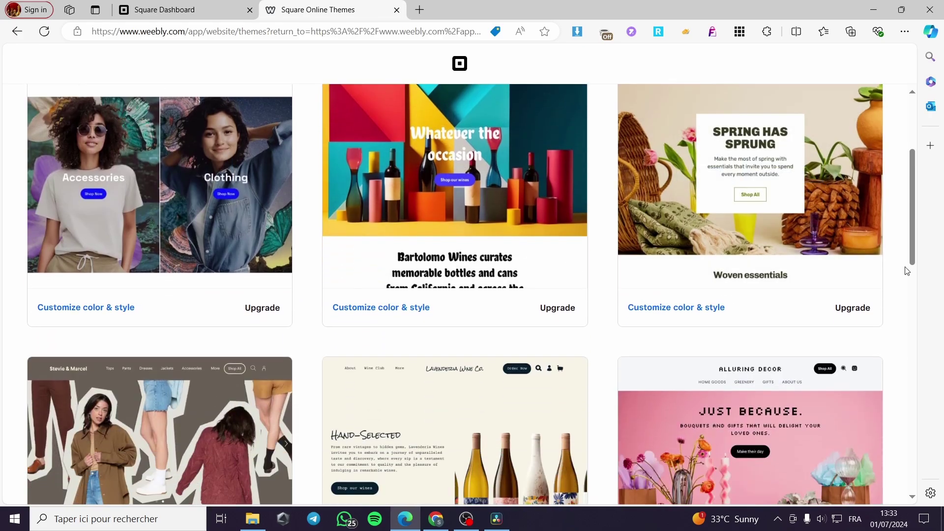
scroll(723, 236, up, 3)
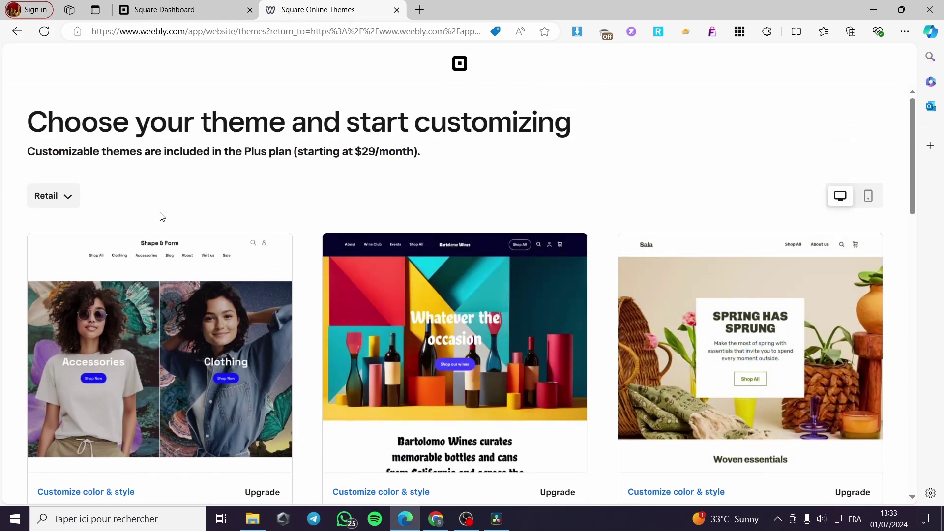
scroll(411, 335, down, 3)
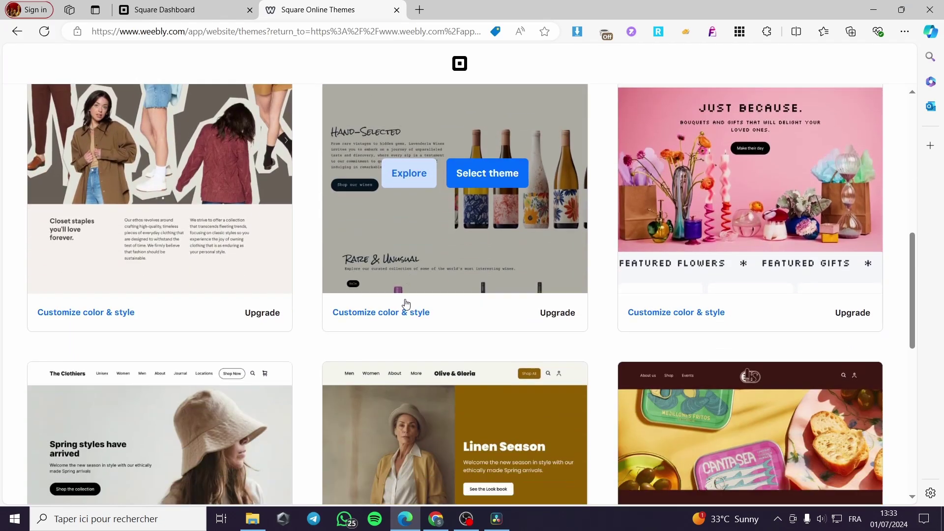
scroll(406, 302, down, 3)
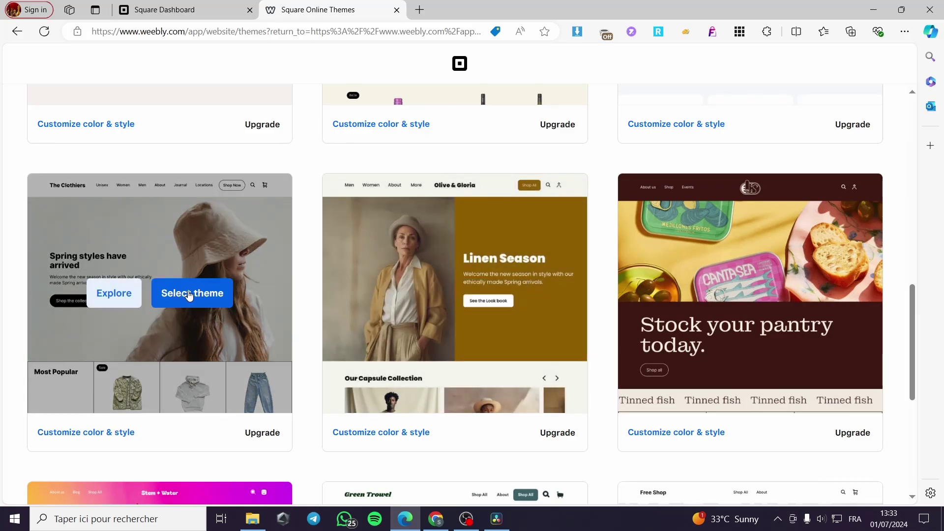
scroll(777, 305, down, 5)
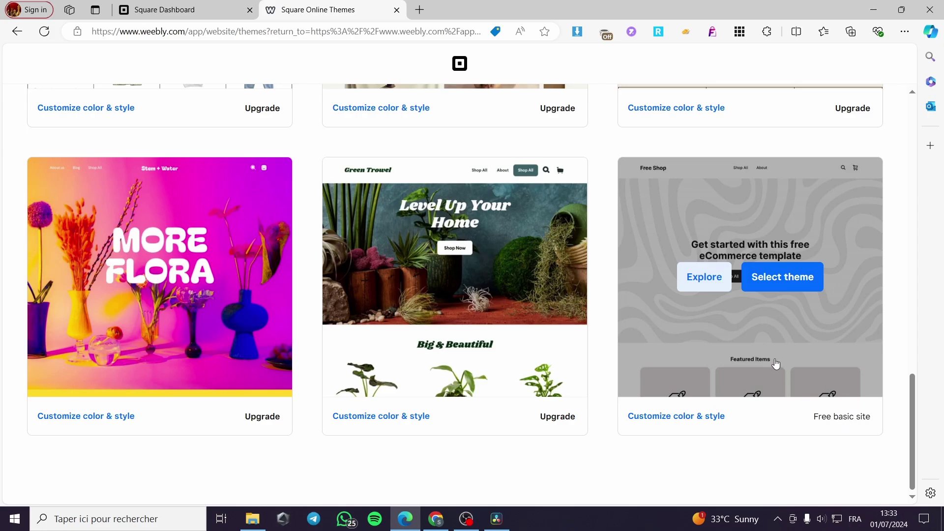
click(778, 284)
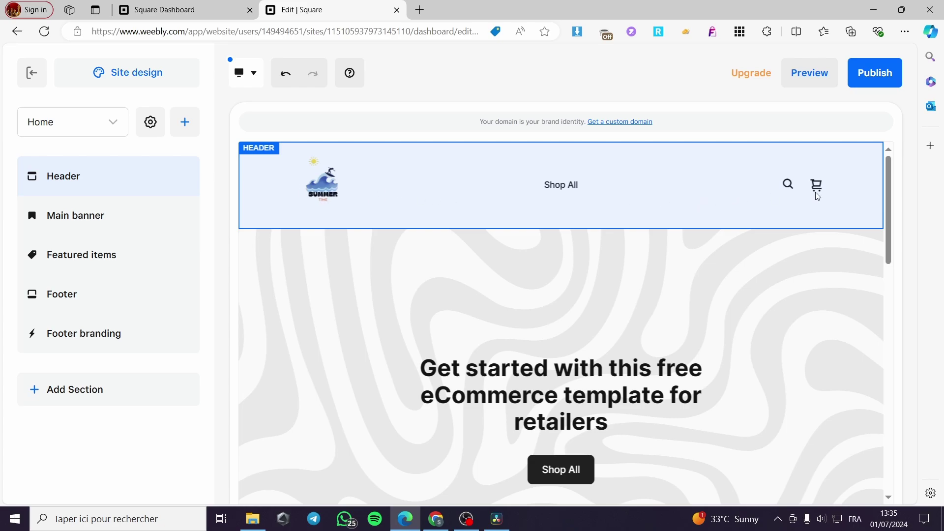
Examine the home page's header, main banner, featured items and footer sections in the site editor
scroll(784, 190, down, 3)
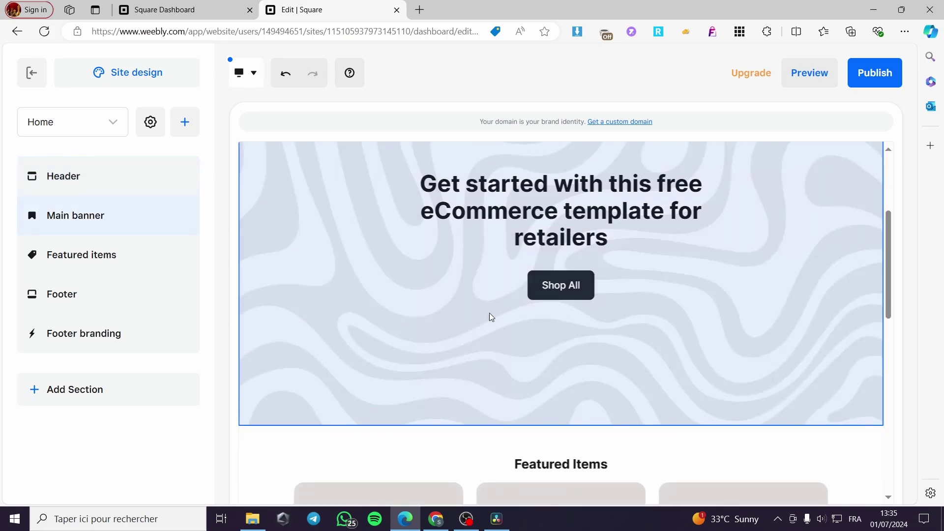
scroll(579, 242, down, 5)
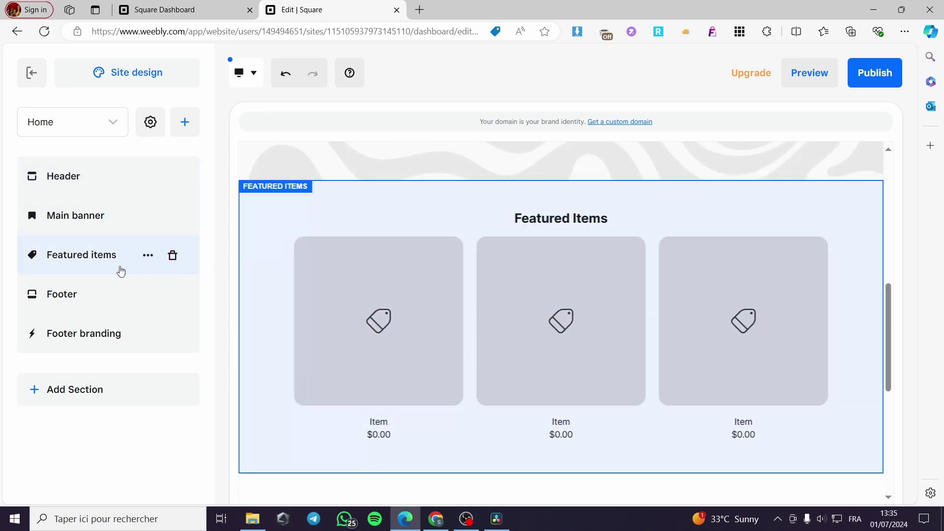
scroll(349, 276, up, 8)
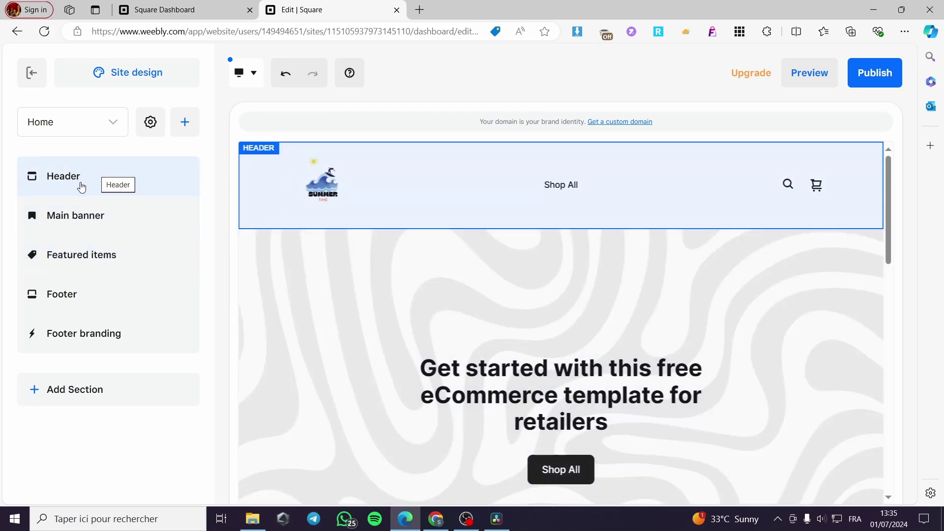
mouse_move(61, 219)
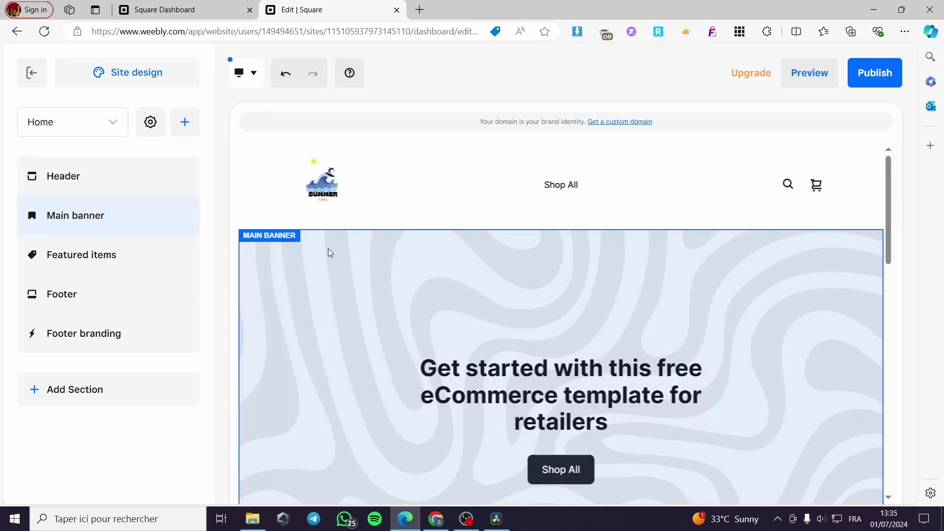
scroll(531, 297, down, 8)
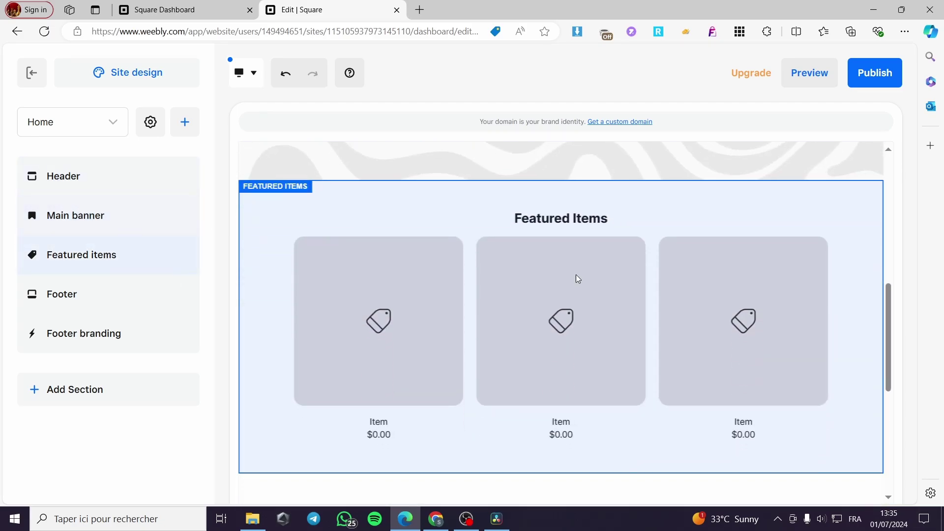
scroll(603, 297, down, 5)
scroll(628, 357, up, 10)
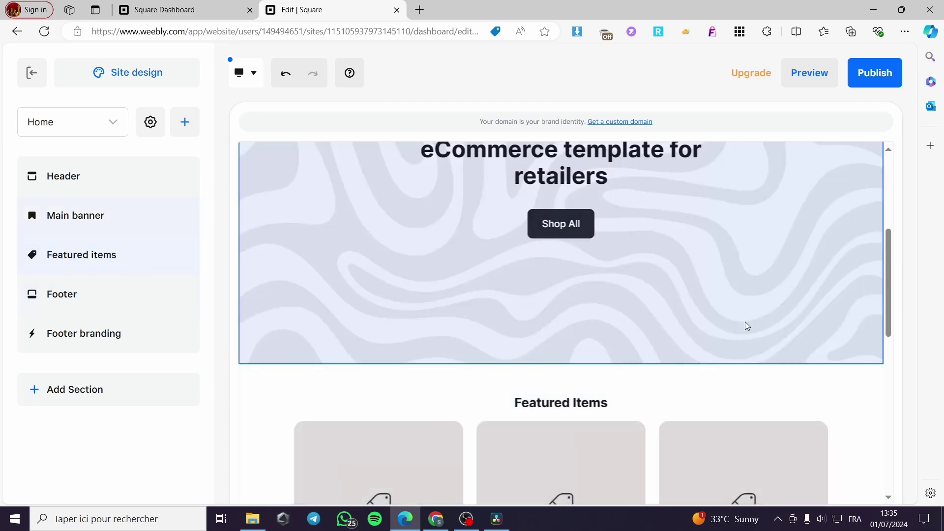
scroll(733, 276, up, 3)
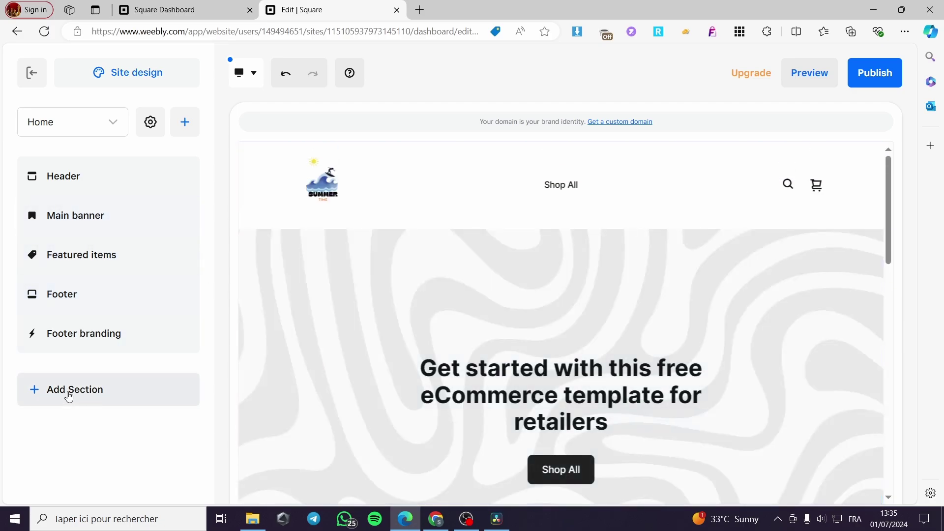
Start adding a section to the home page and look through the available section types
click(66, 393)
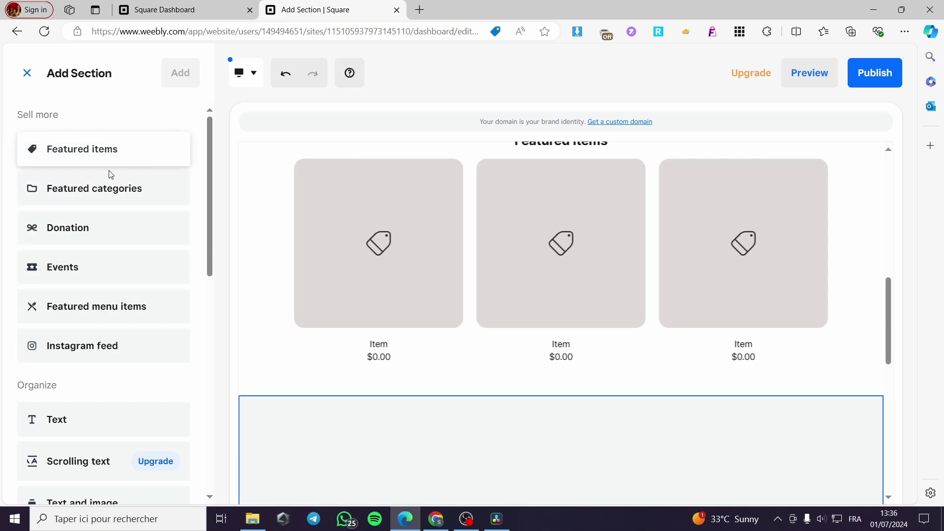
scroll(135, 243, down, 1)
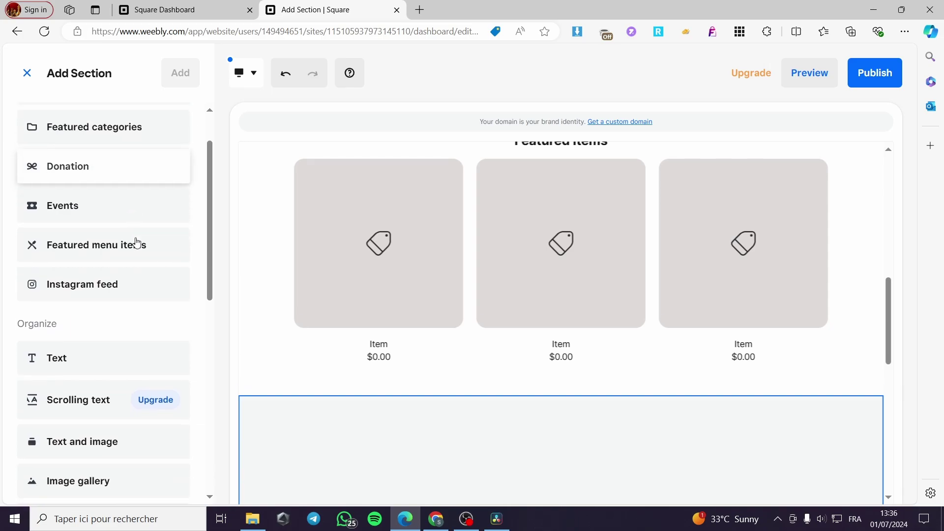
scroll(147, 199, down, 1)
scroll(172, 206, down, 1)
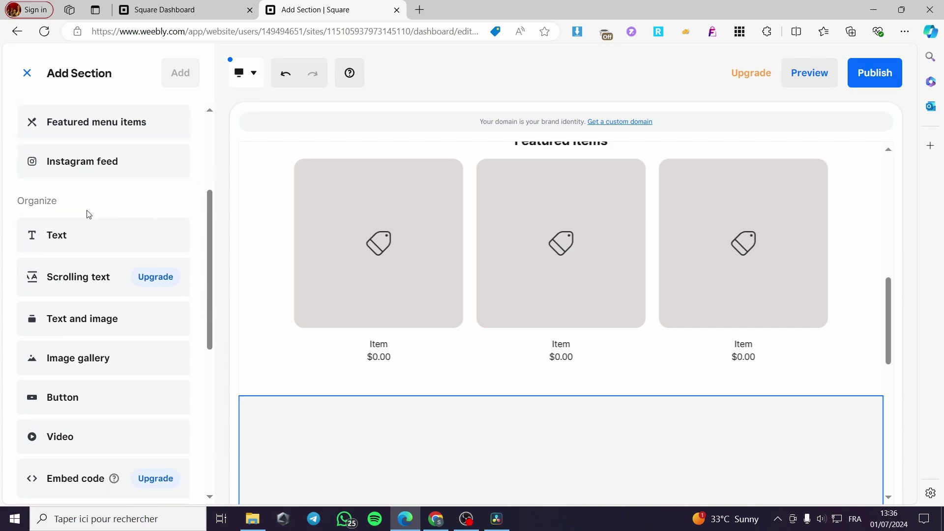
scroll(89, 214, down, 2)
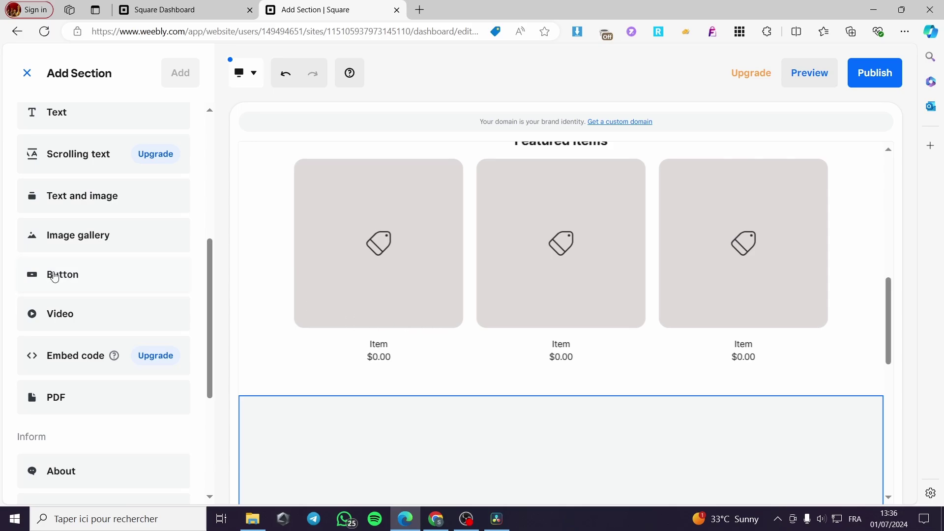
Preview the Button and Image gallery sections on the home page and review the remaining section types
drag(59, 275, 164, 270)
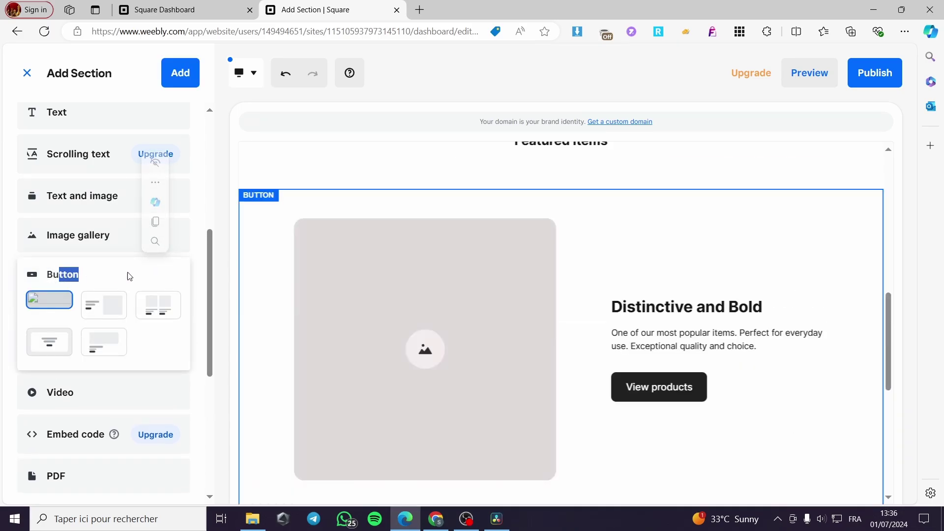
click(128, 275)
click(60, 282)
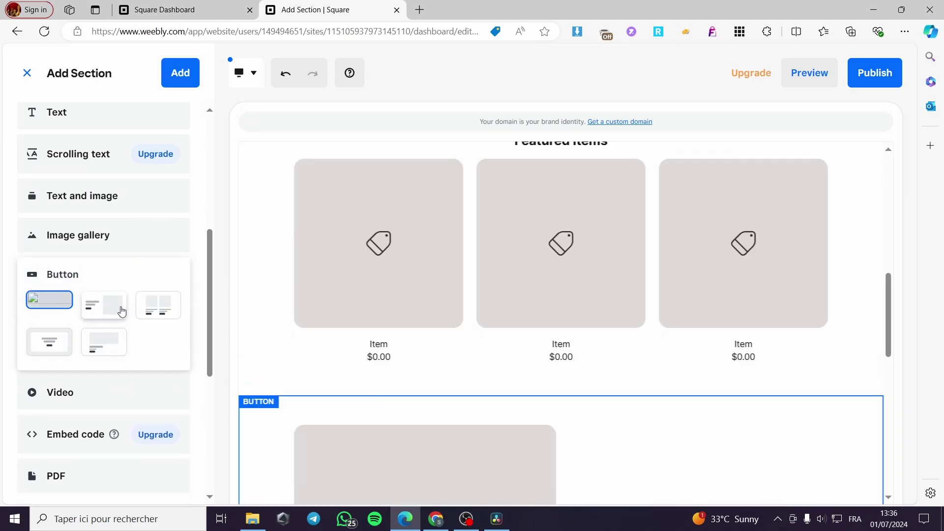
click(101, 241)
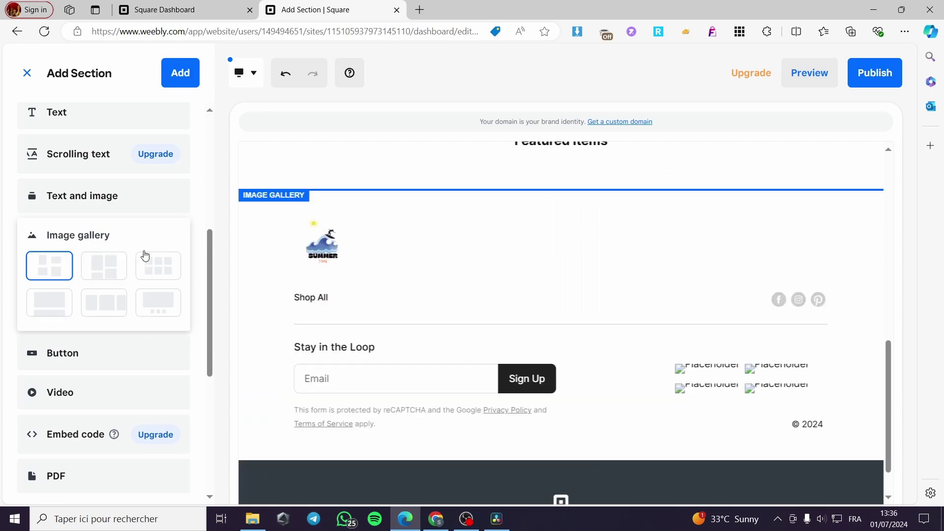
scroll(126, 274, down, 4)
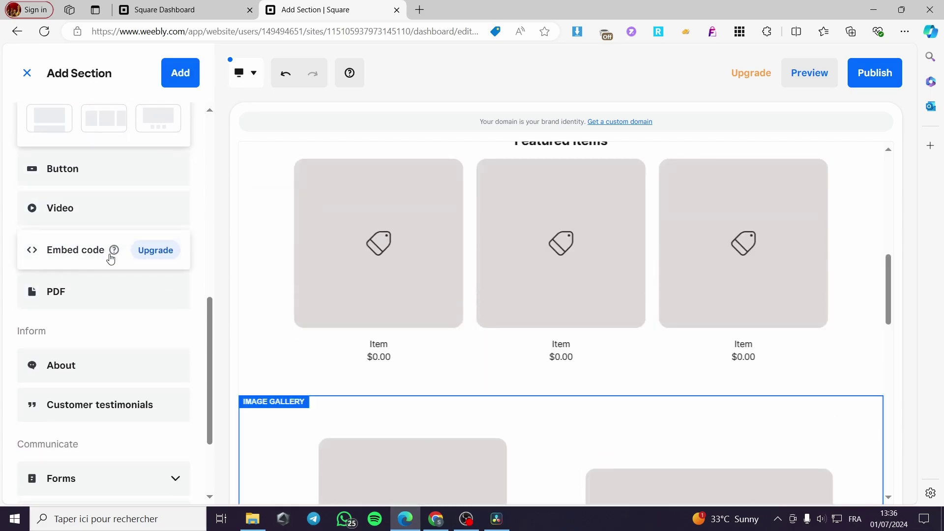
scroll(83, 307, down, 3)
scroll(110, 371, up, 12)
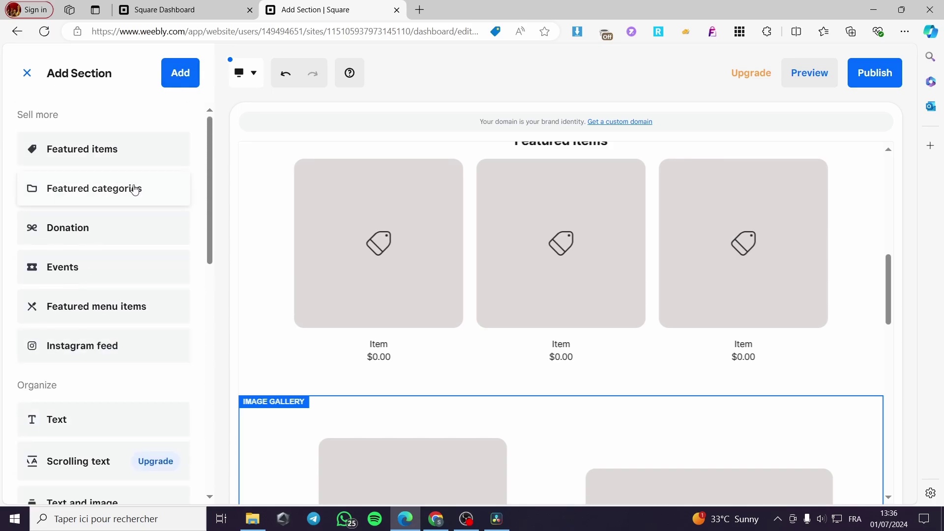
Add a Featured items section to the home page using the carousel layout with a left-aligned heading
click(114, 162)
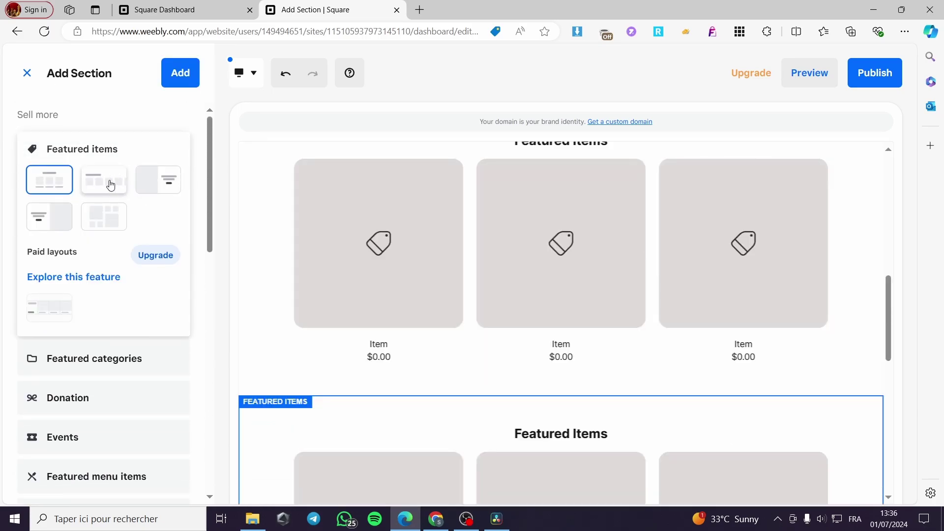
click(108, 181)
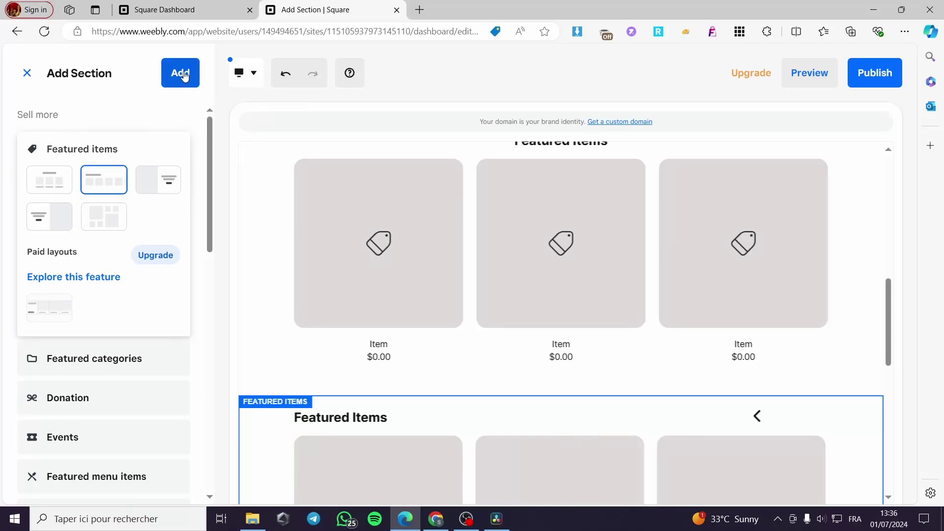
click(181, 75)
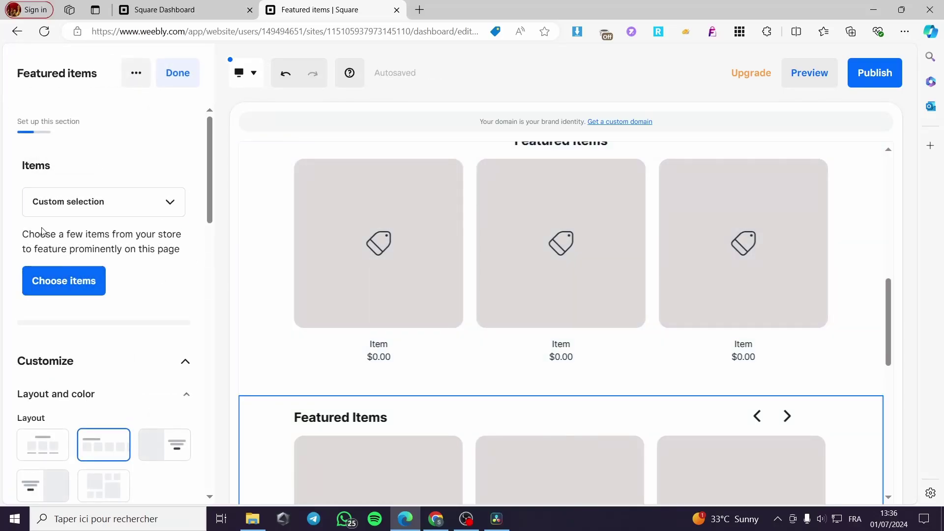
View the item source options for the new Featured items section and compare it with the existing one
click(104, 204)
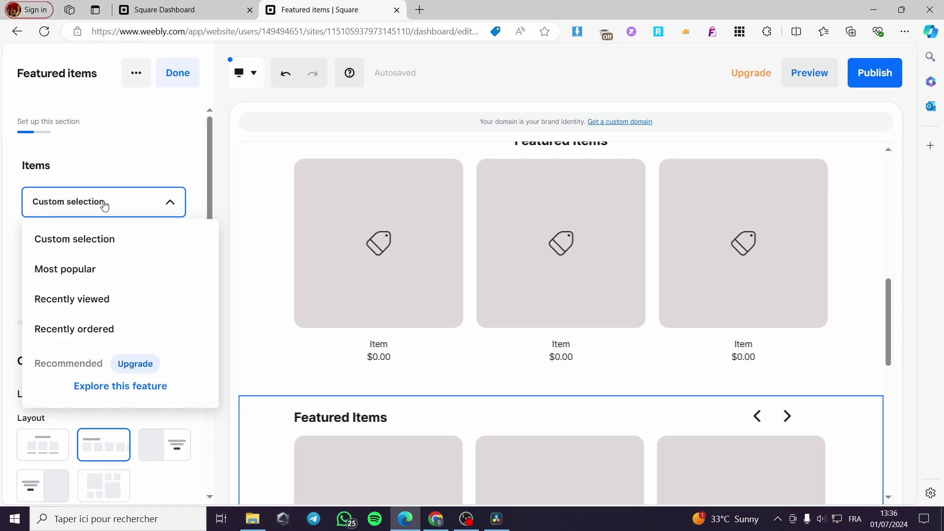
click(104, 206)
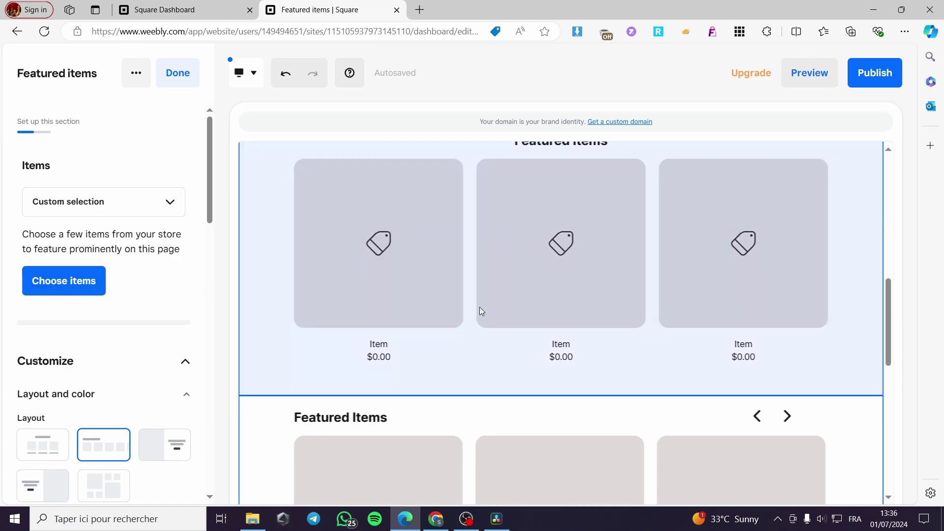
scroll(481, 311, up, 1)
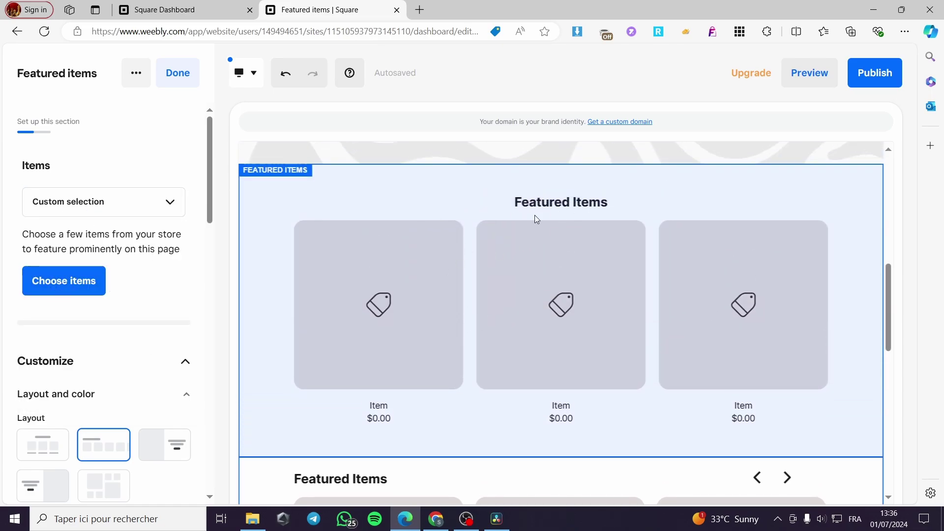
scroll(538, 245, down, 5)
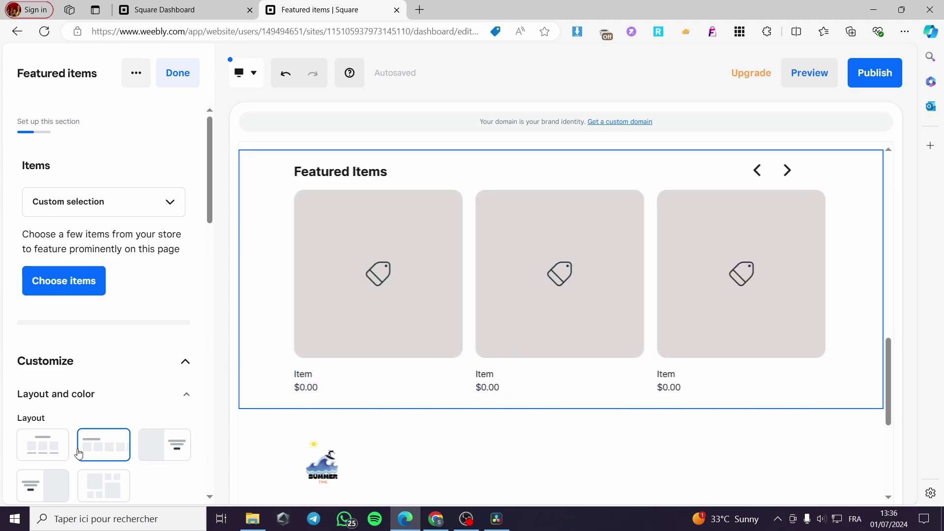
Change the new Featured items section to the layout with an image left of the text and finish editing it
click(45, 447)
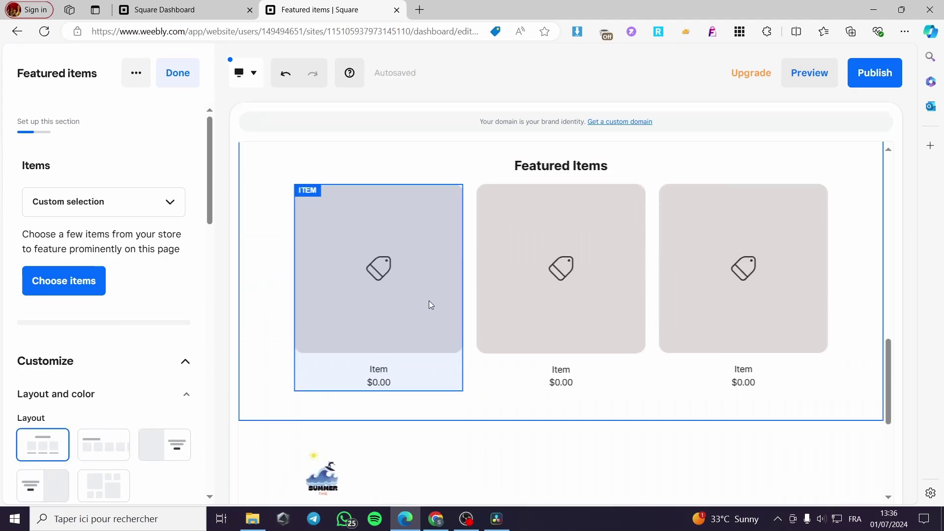
click(169, 456)
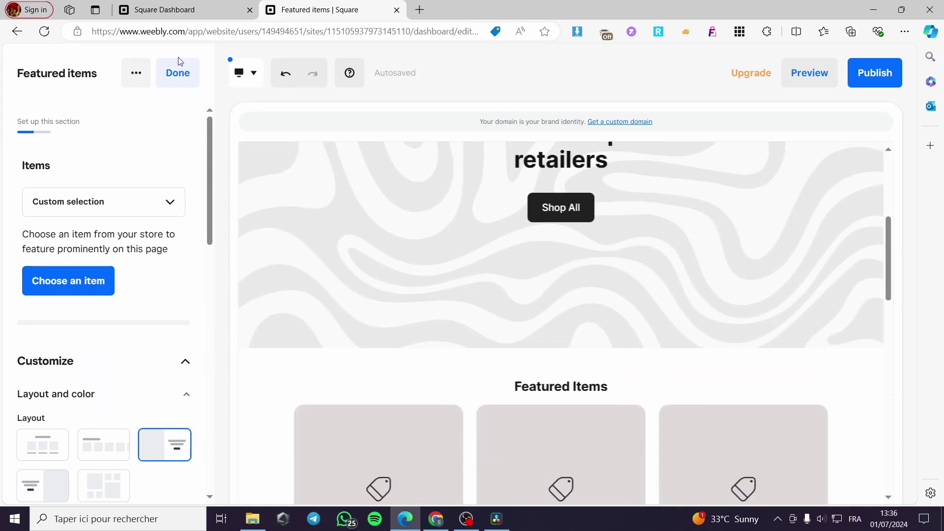
click(179, 63)
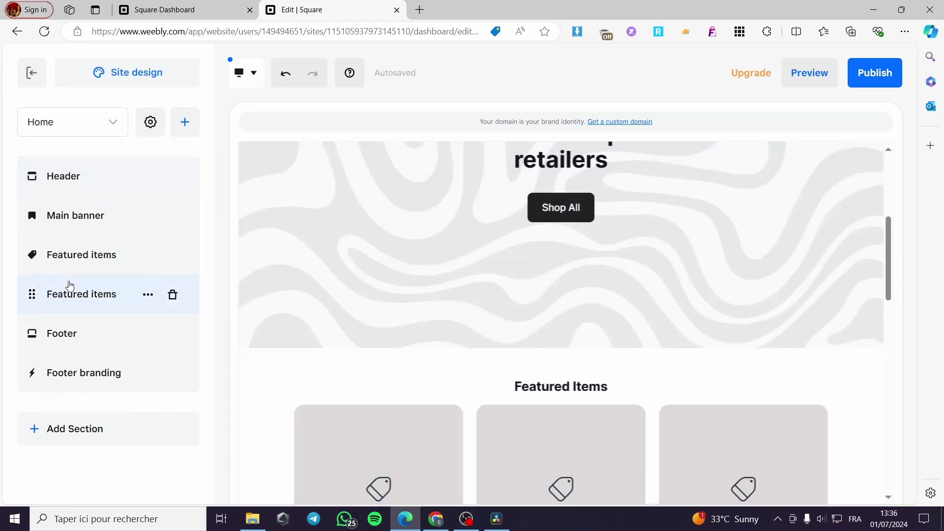
Open the site's page list and review the standard, category and item pages
click(65, 130)
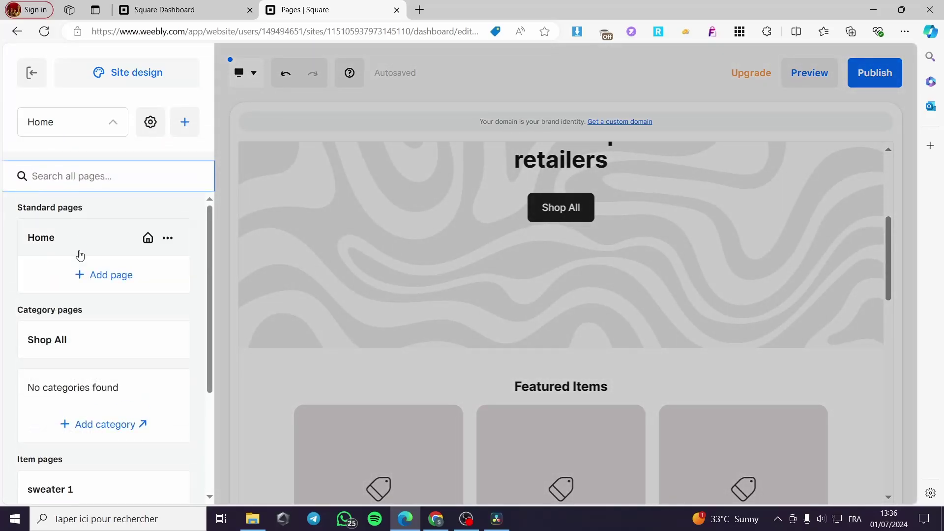
scroll(113, 284, down, 1)
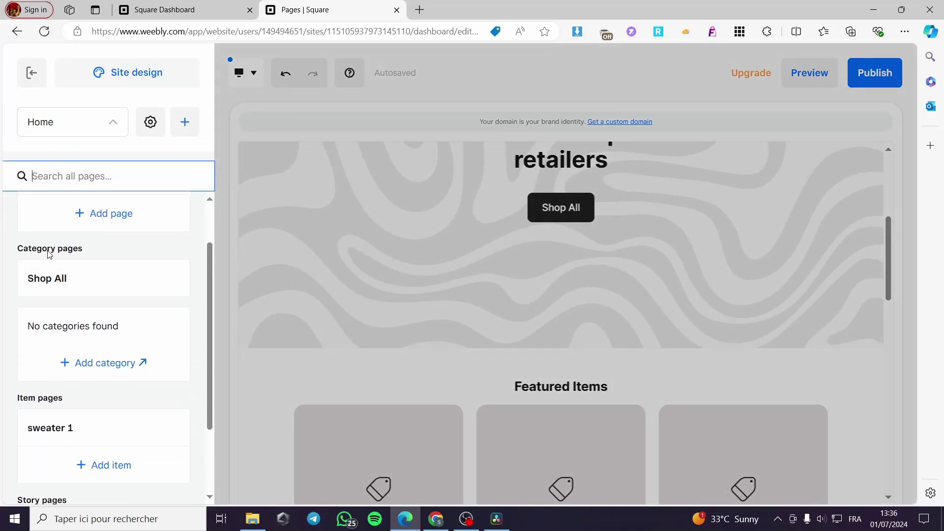
scroll(72, 284, down, 1)
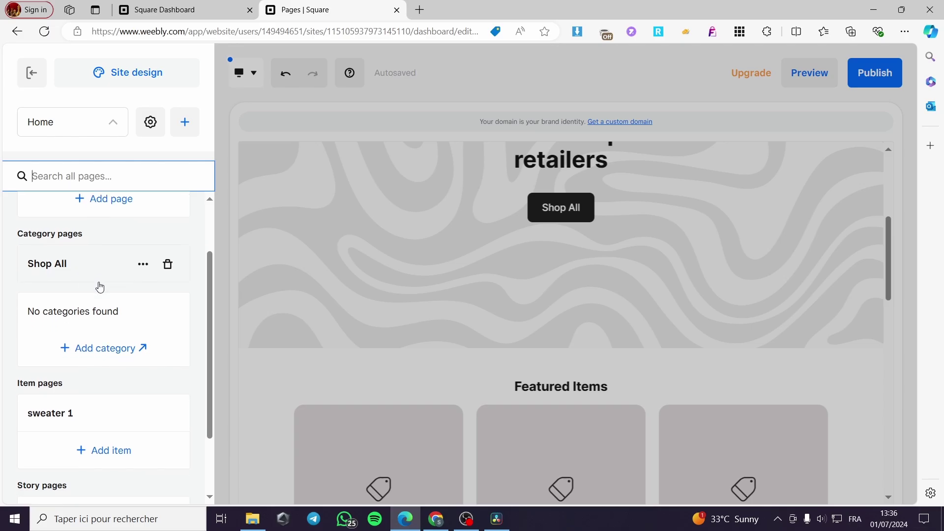
Open the sweater 1 item page and review its image, price, description and Similar Items section
scroll(145, 304, down, 1)
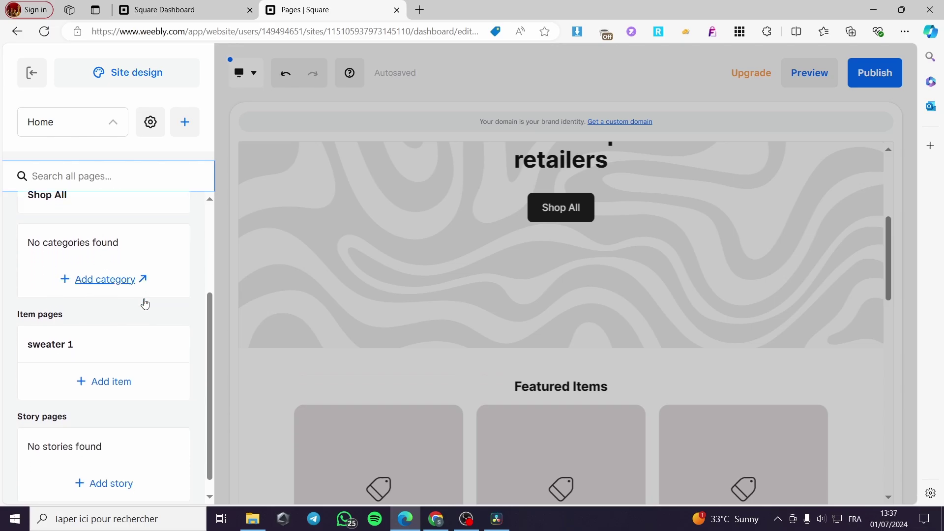
click(46, 336)
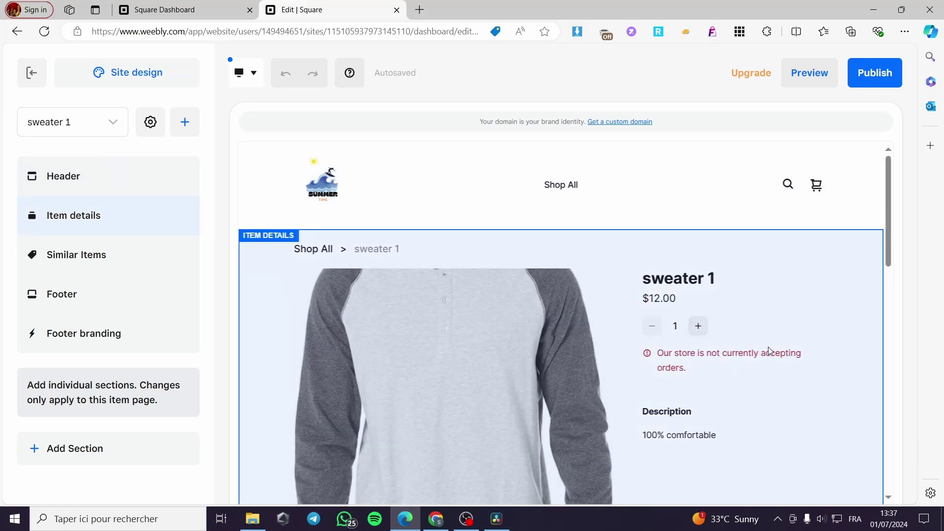
scroll(757, 347, down, 3)
scroll(582, 267, up, 3)
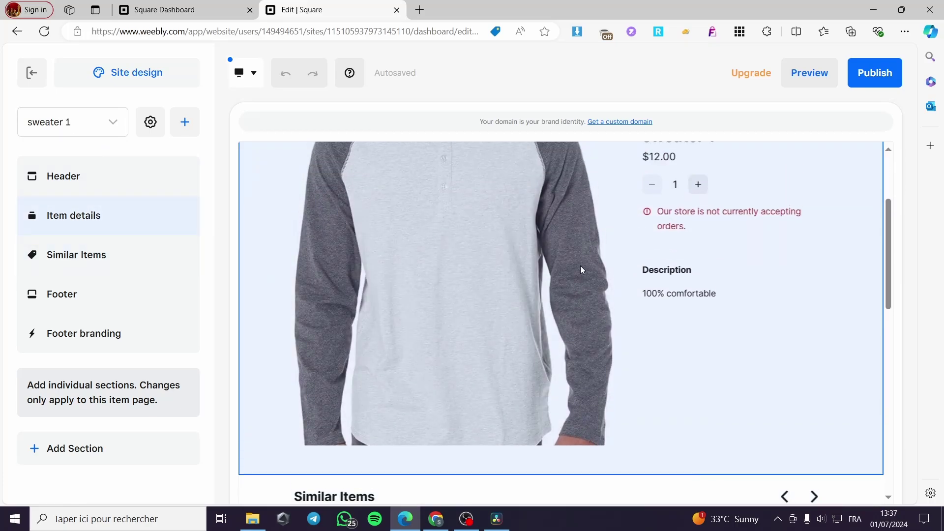
scroll(508, 334, down, 3)
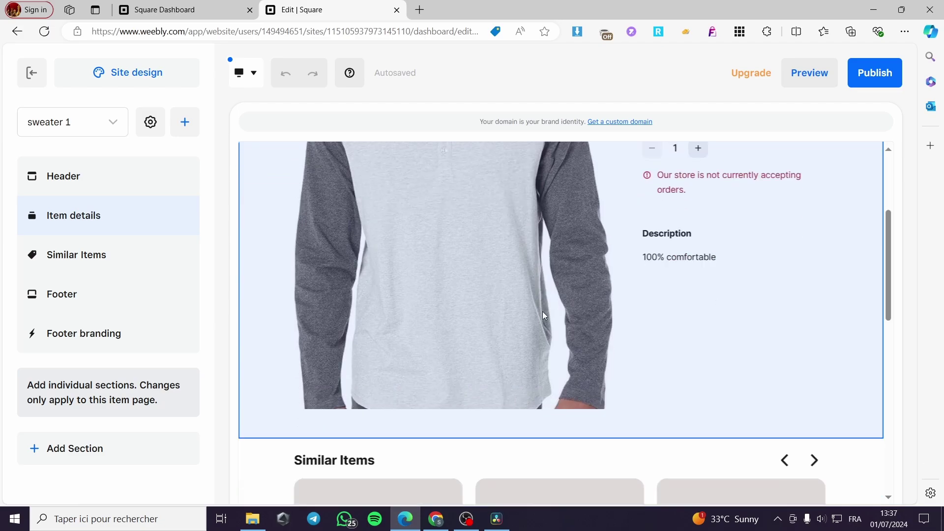
scroll(649, 307, up, 2)
scroll(759, 288, up, 3)
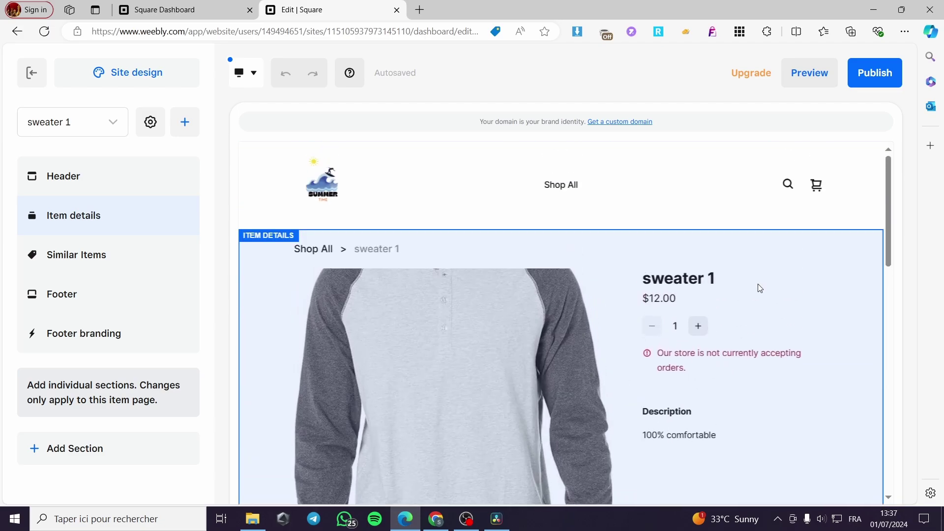
scroll(541, 309, down, 5)
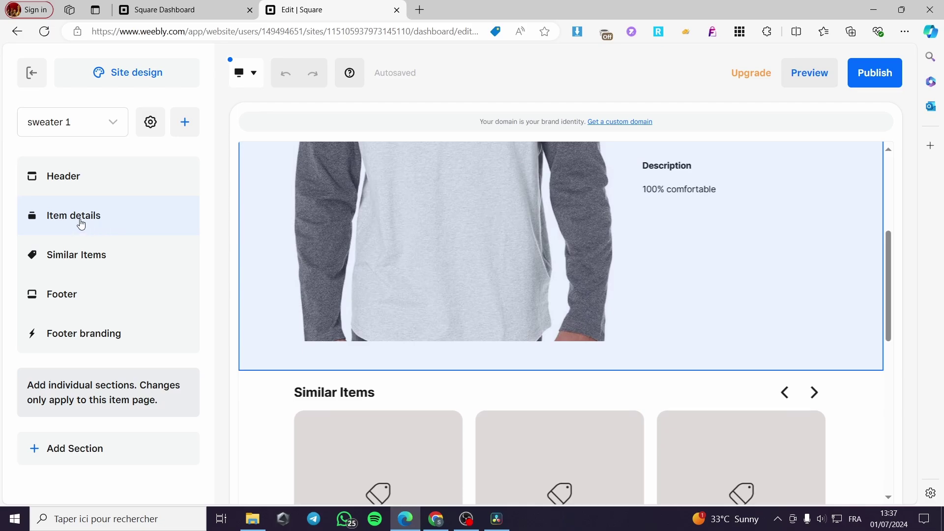
Reopen the site's page list and look over its story, item, category and standard pages
click(112, 124)
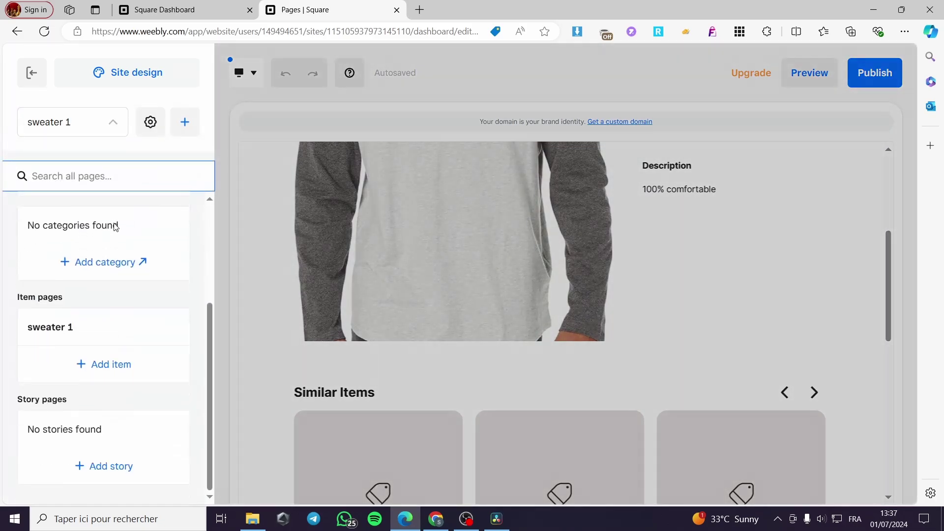
scroll(146, 396, up, 3)
scroll(146, 396, up, 1)
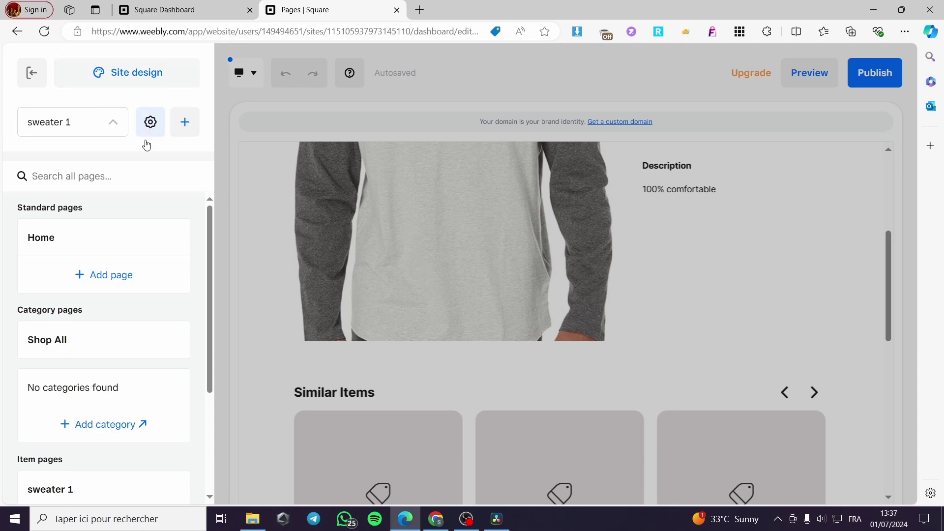
Review the site design settings for styles, logo, colors, fonts, corners and site elements, and leave them as they are
click(134, 77)
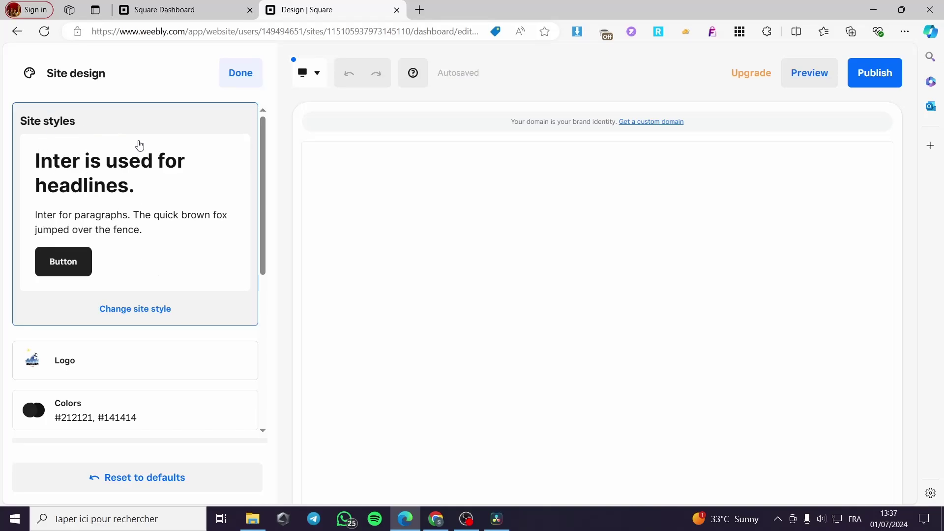
scroll(154, 225, down, 3)
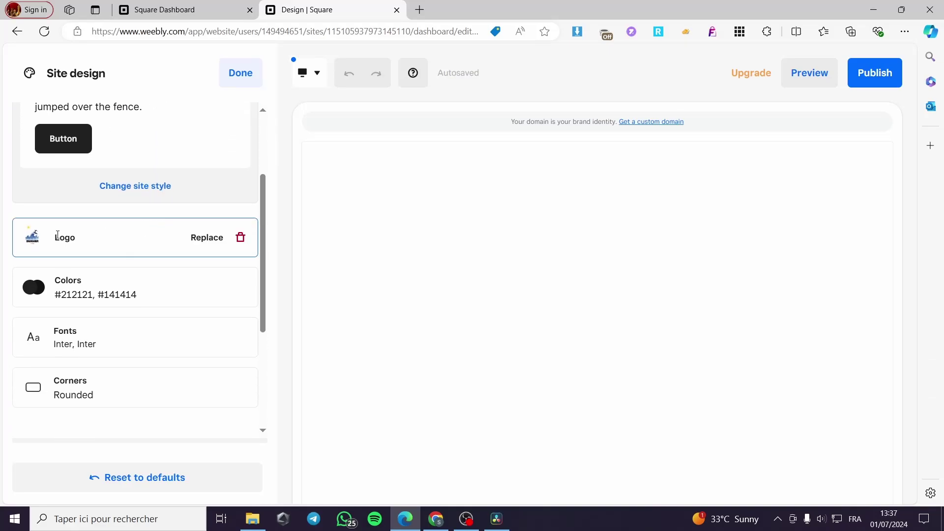
scroll(157, 268, down, 3)
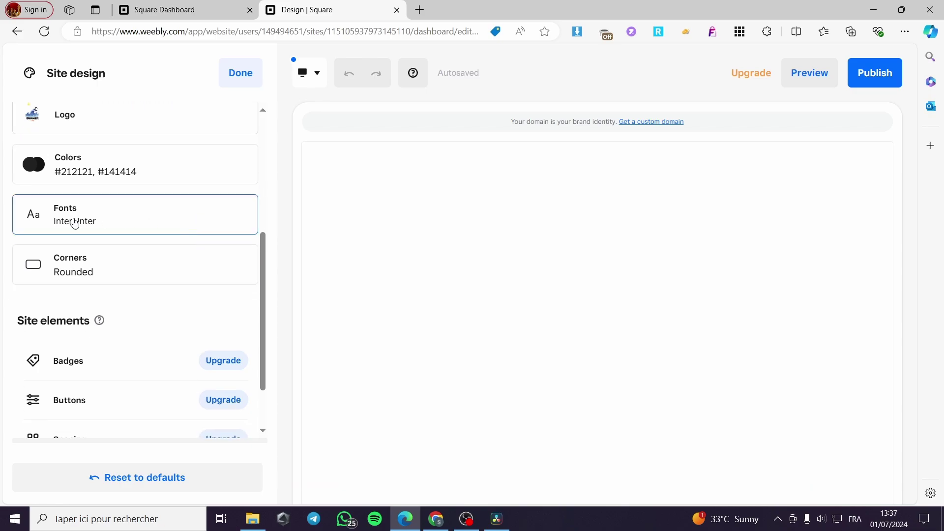
scroll(172, 261, down, 2)
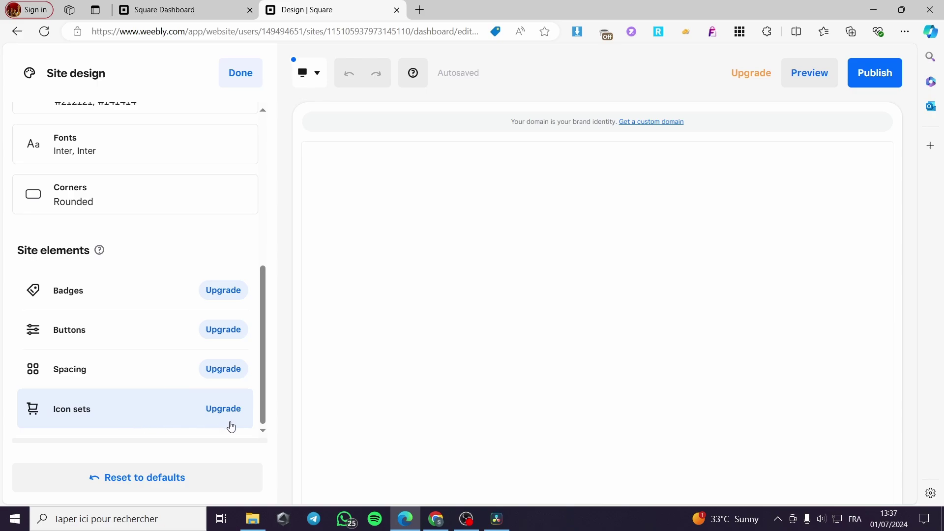
right_click(156, 406)
click(265, 436)
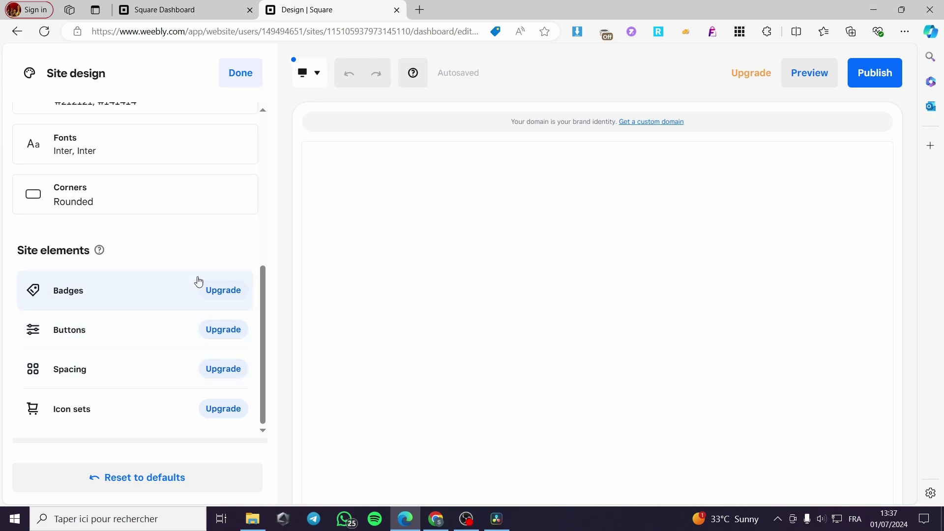
drag(260, 339, 261, 187)
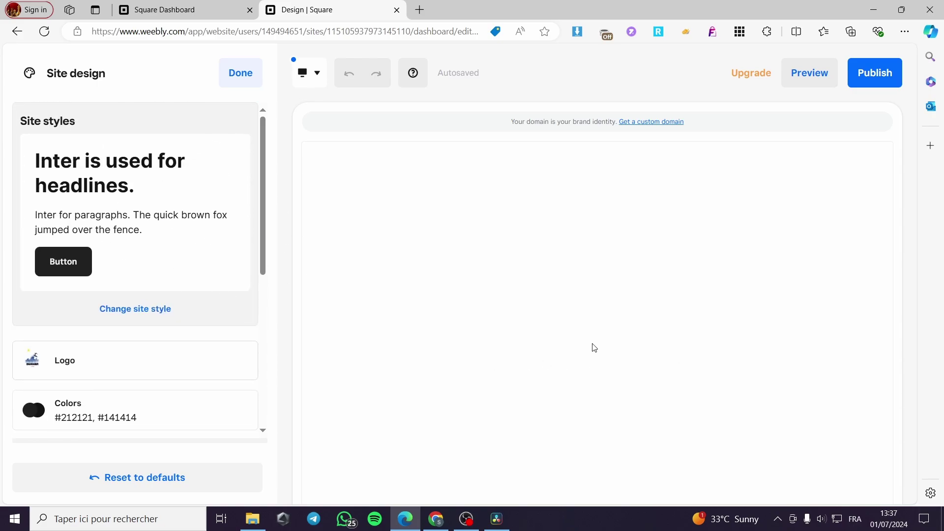
click(245, 74)
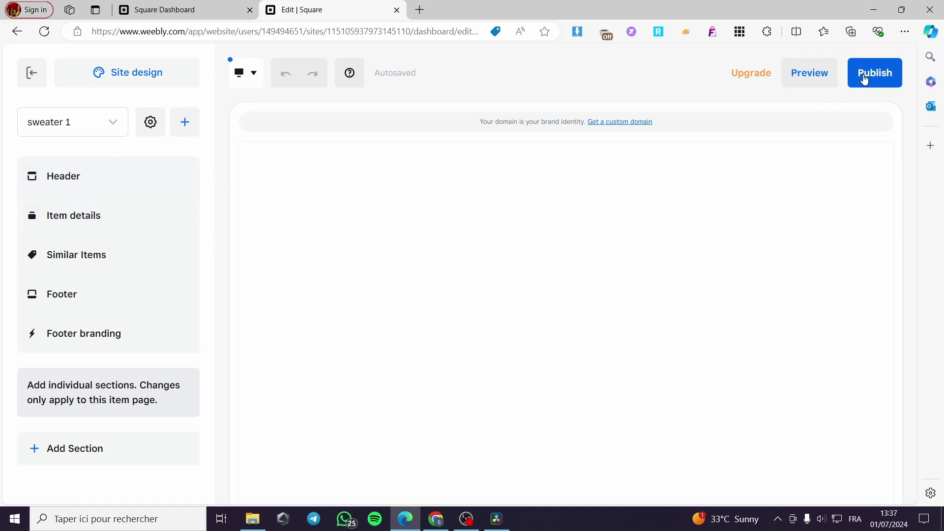
Preview the site, check the sharing options and the mobile and desktop views, and close the preview
click(804, 75)
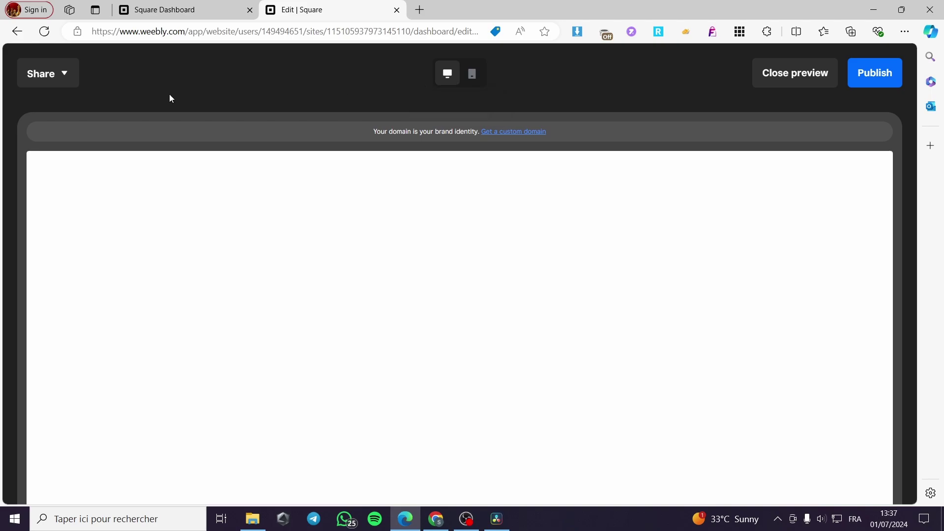
click(69, 80)
click(472, 74)
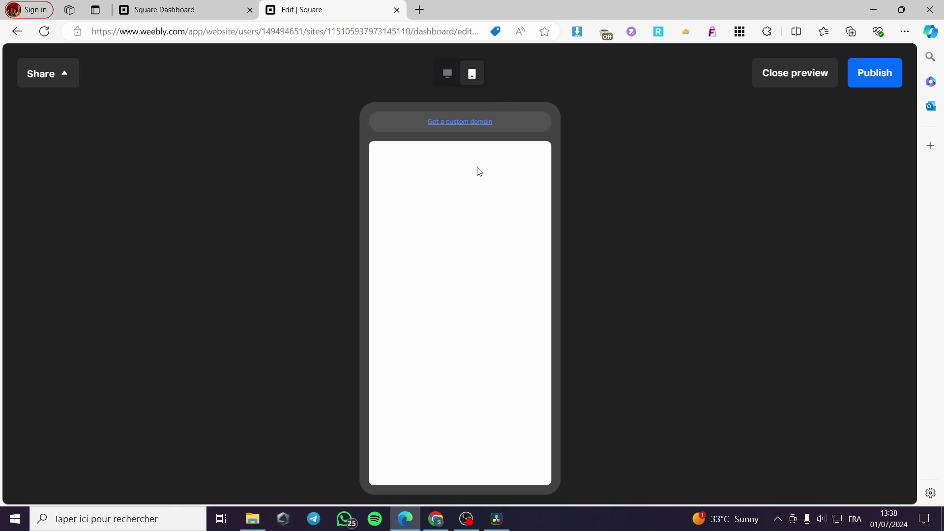
click(448, 74)
click(824, 72)
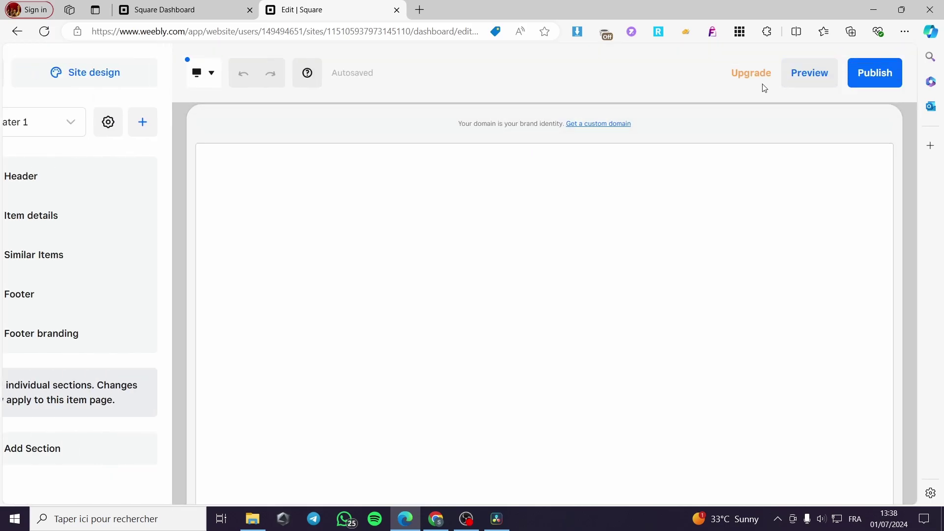
click(49, 124)
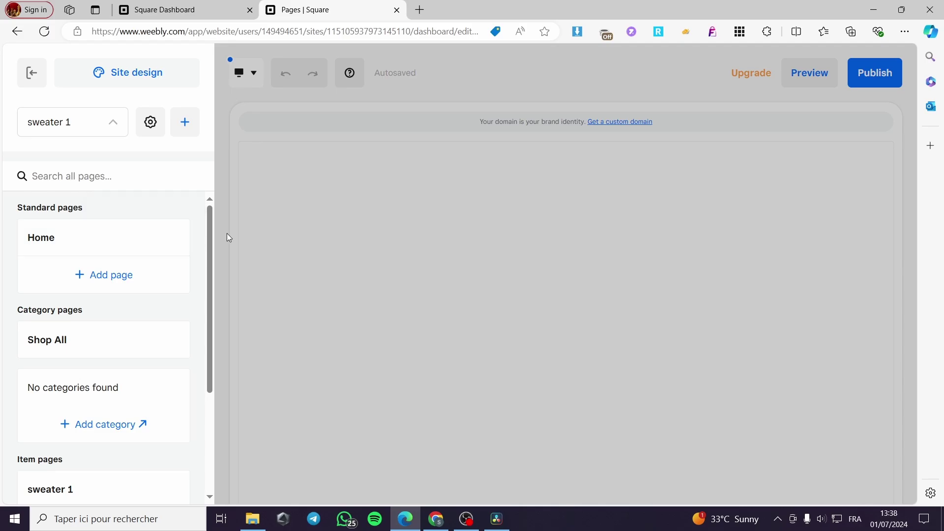
click(270, 226)
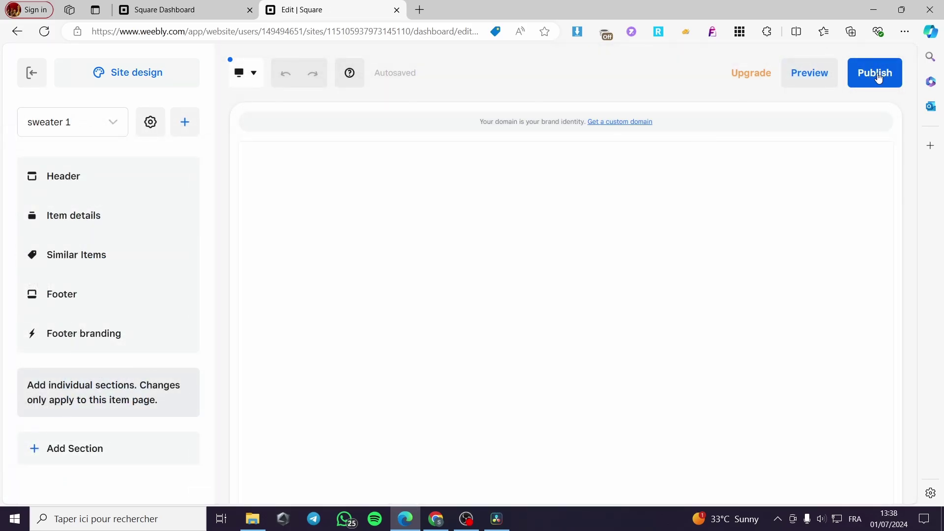
Start publishing the site, examine the custom domain, own domain and Square subdomain options, and close the domain setup
click(877, 78)
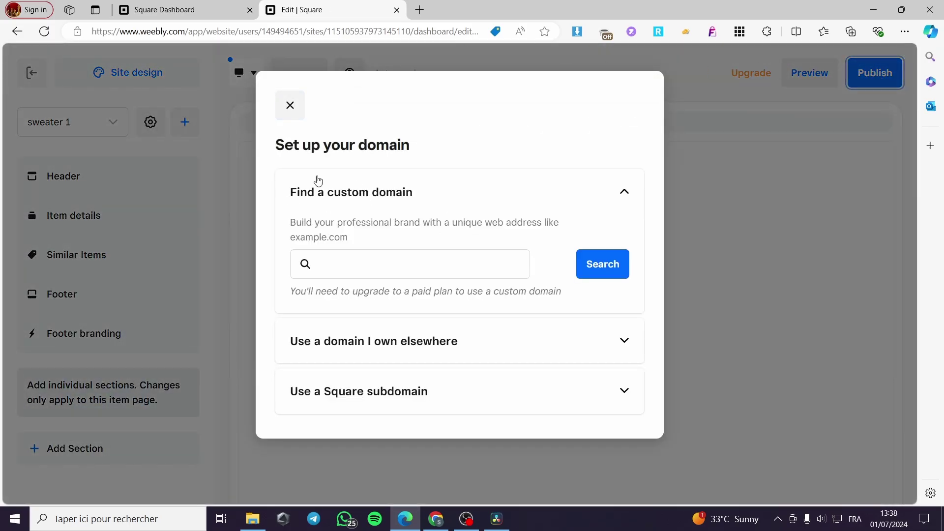
click(442, 252)
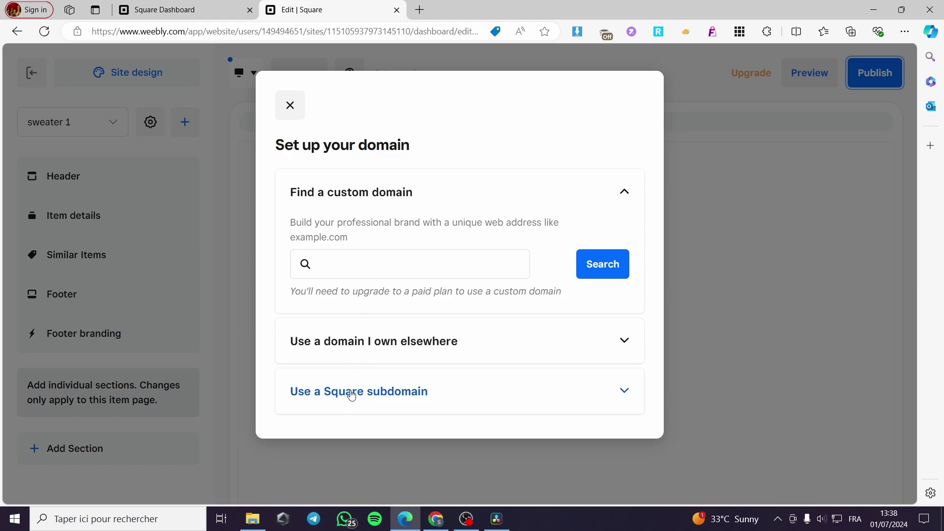
click(337, 398)
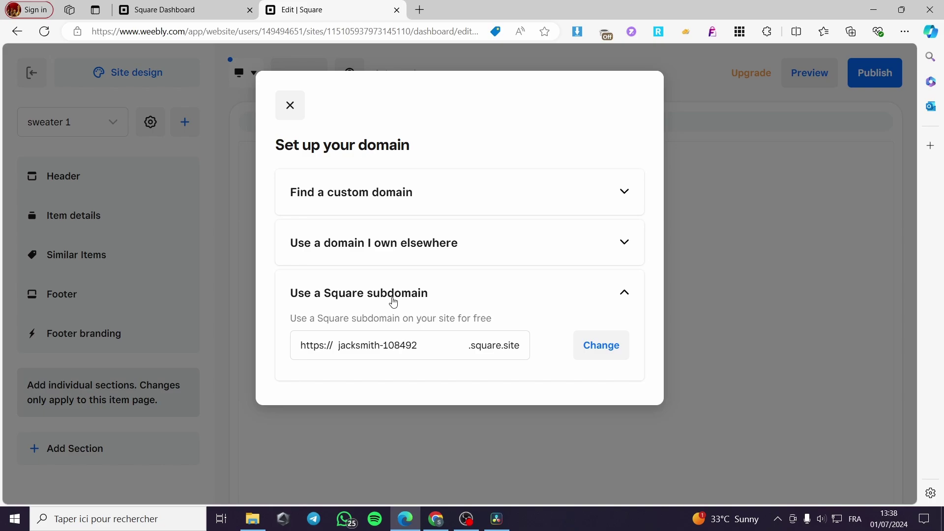
click(388, 301)
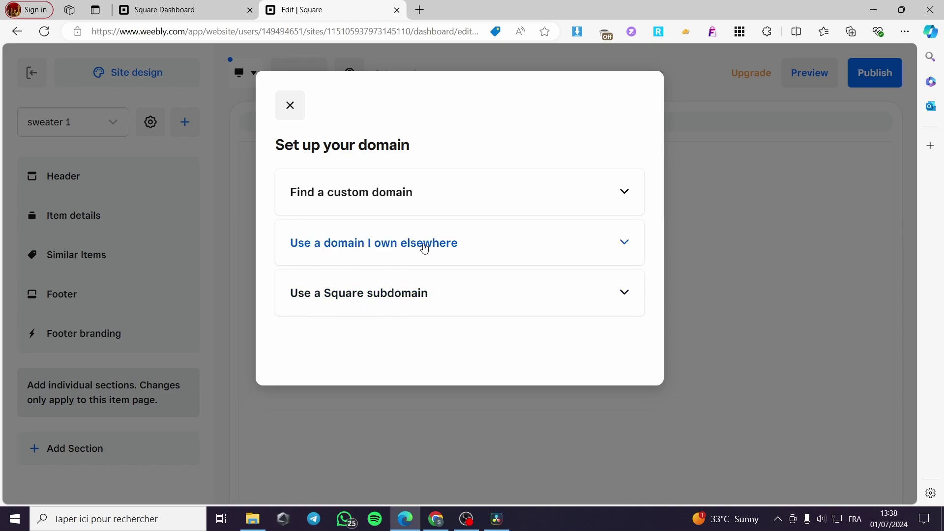
click(425, 248)
click(386, 196)
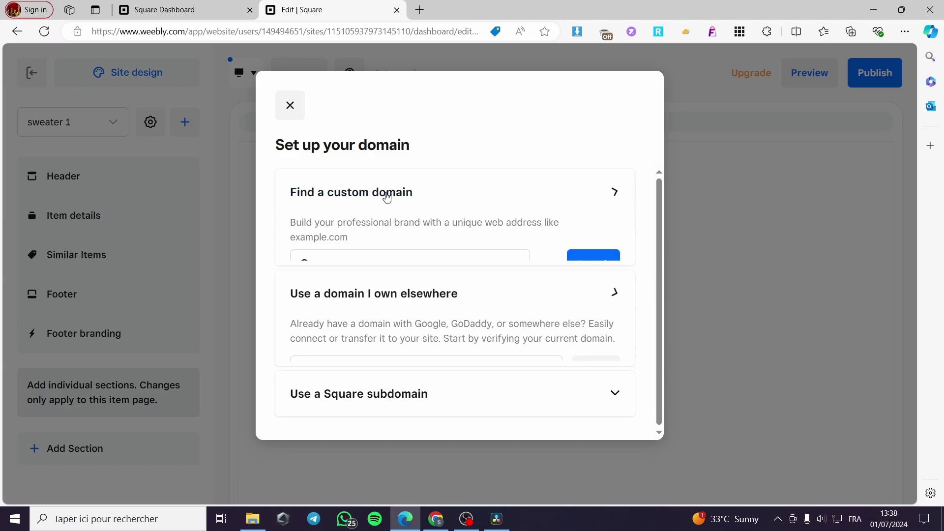
click(287, 106)
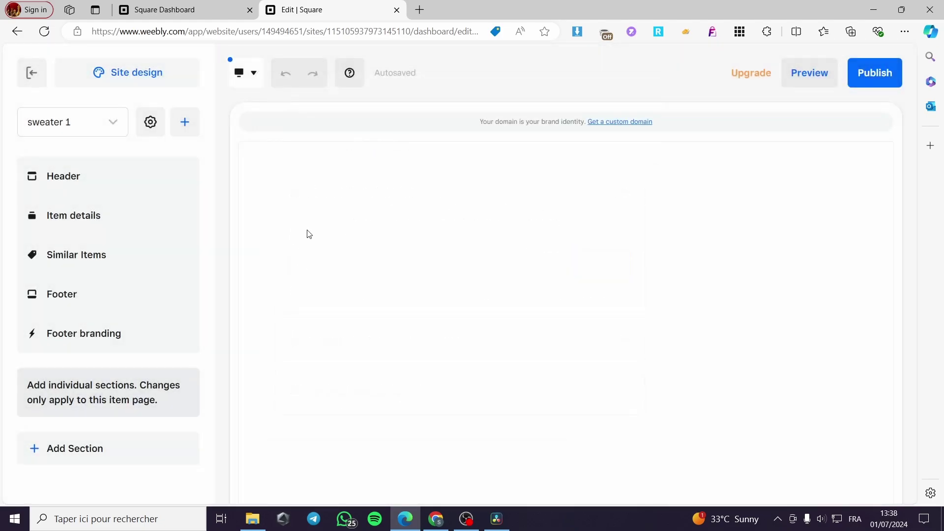